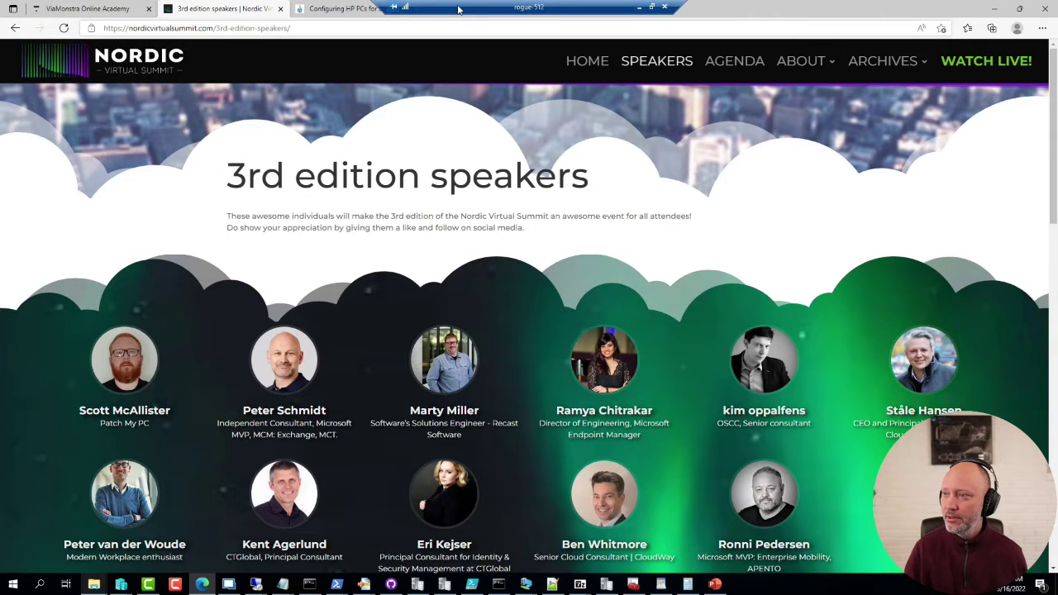
Step: Move the Remote Desktop connection bar right so it stops covering the third browser tab
left_click_drag(459, 7, 616, 6)
Step: Go to google.com and search for 'runbook stale azure ad devices'
left_click(330, 28)
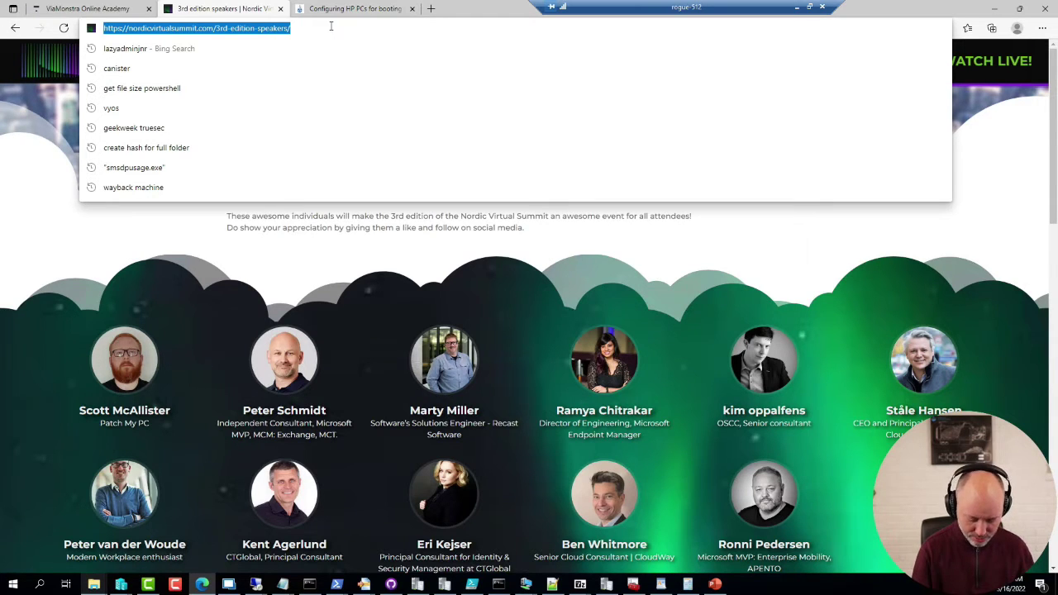
type("go")
key("Return")
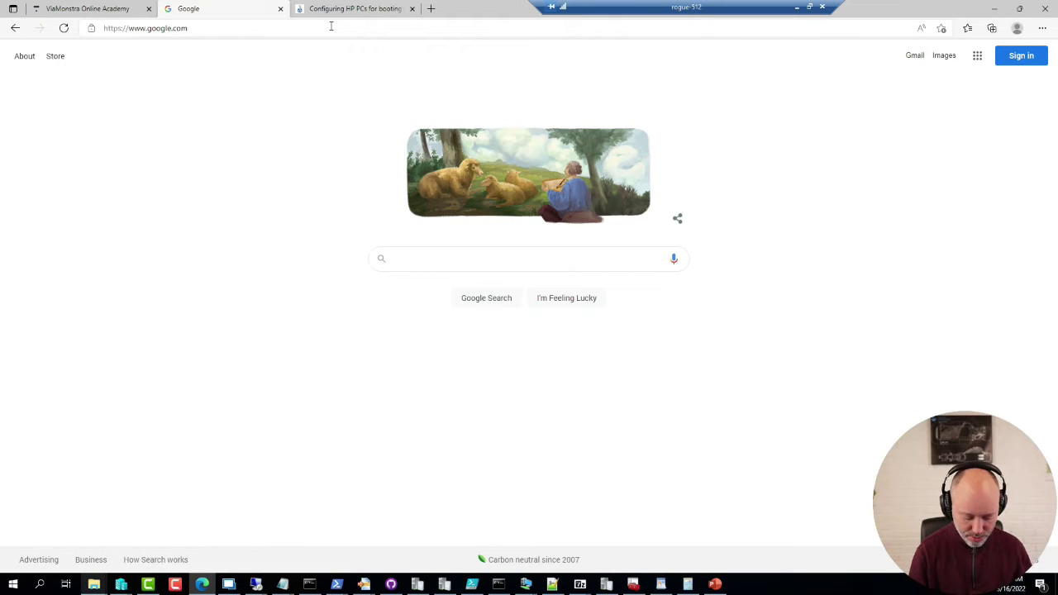
type("runbook")
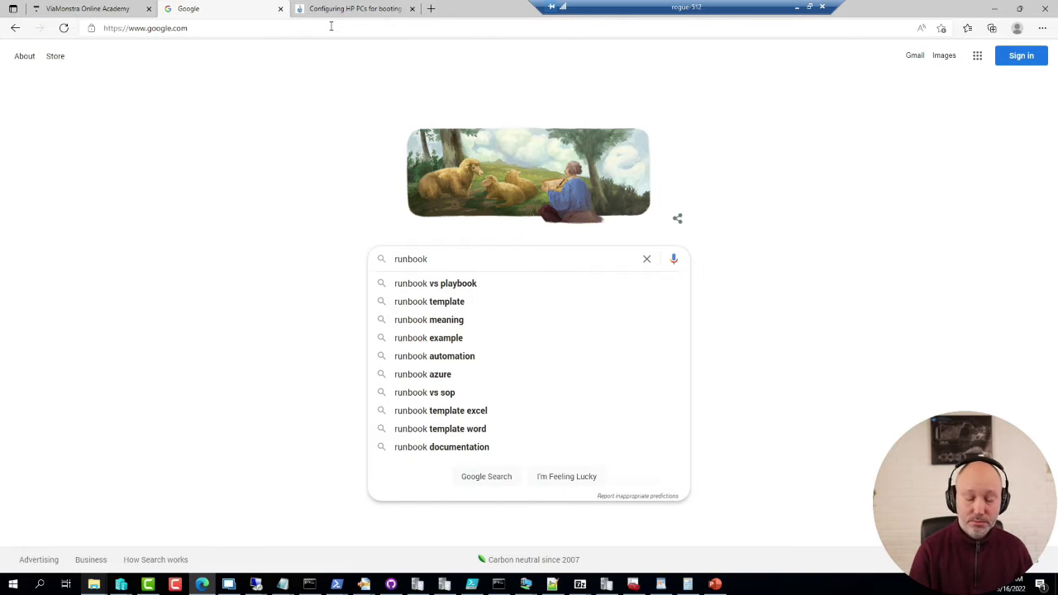
type(" stale az")
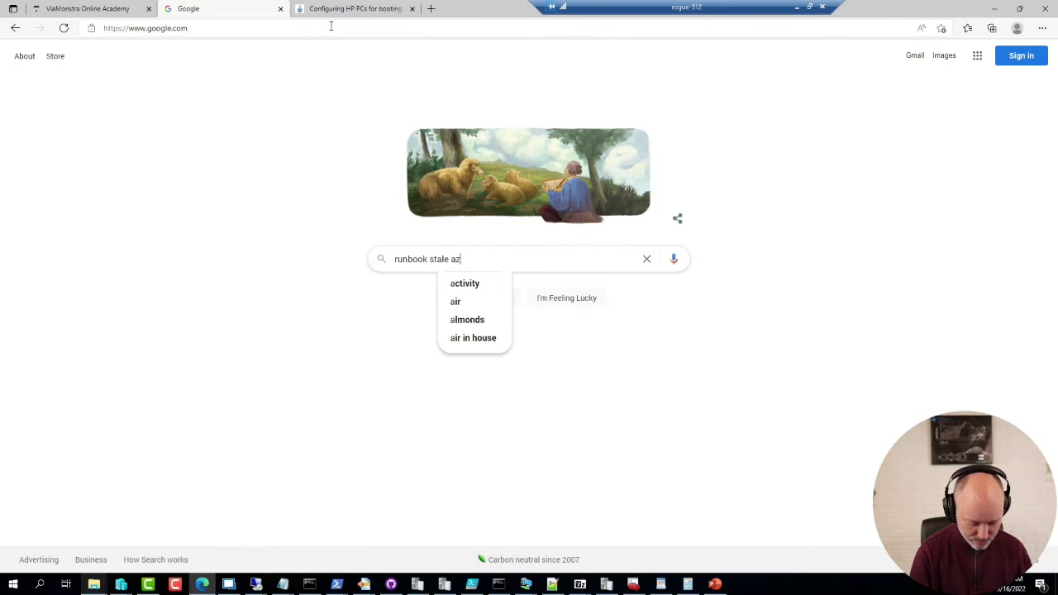
type("ure ad ")
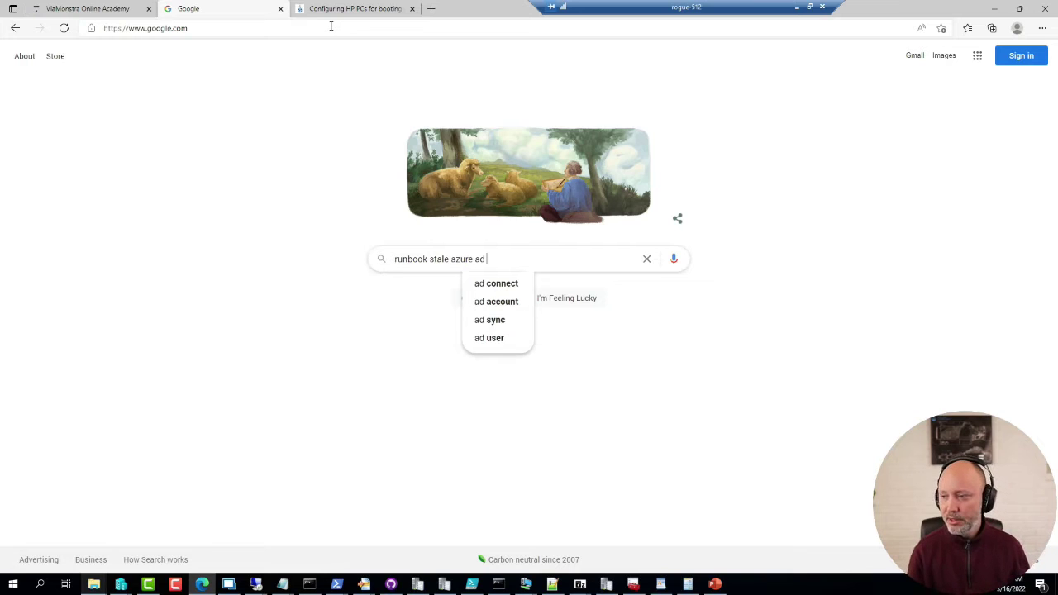
type("devices")
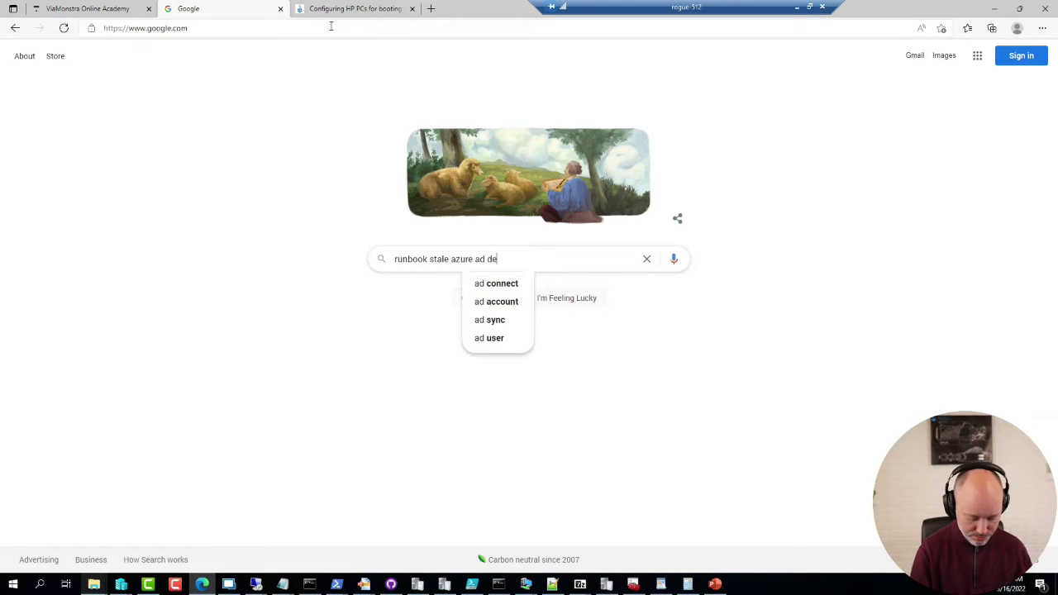
key("Return")
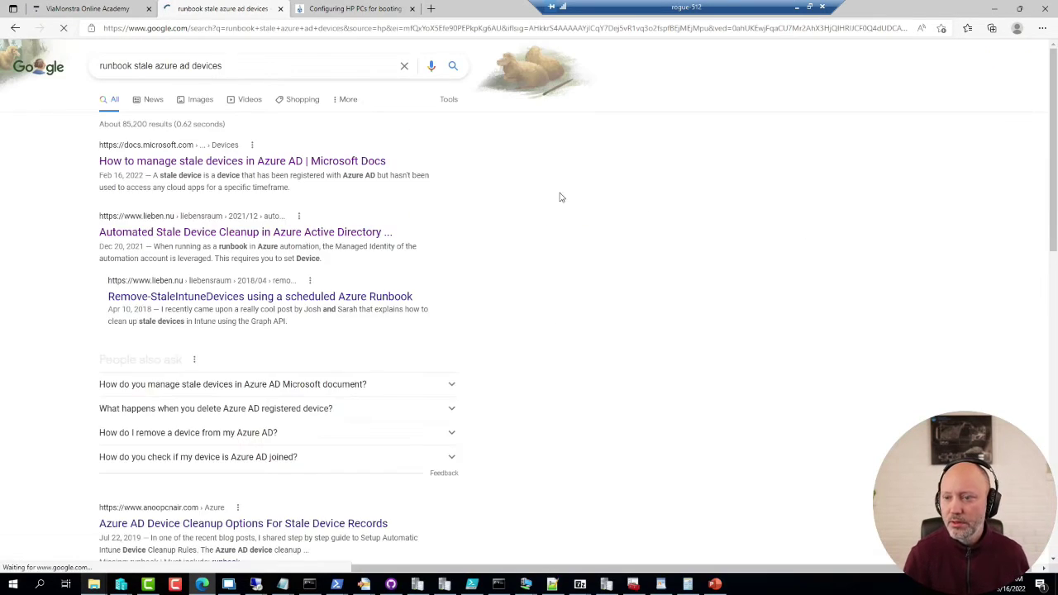
Step: Open the lieben.nu stale device cleanup article in a new tab, skim it, then return to Google results
middle_click(277, 232)
left_click(344, 10)
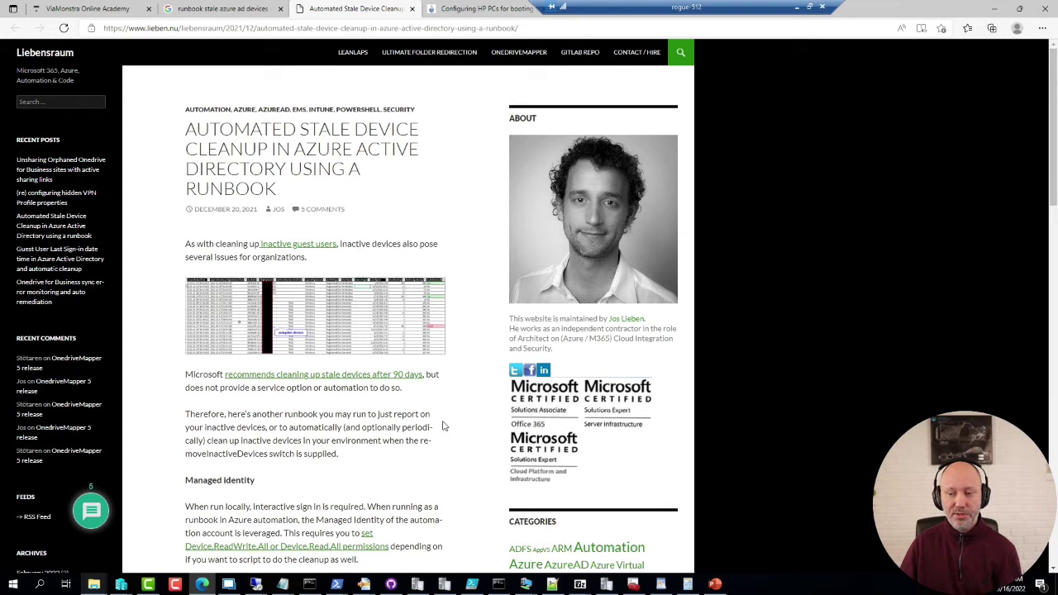
scroll(380, 403, "down", 1)
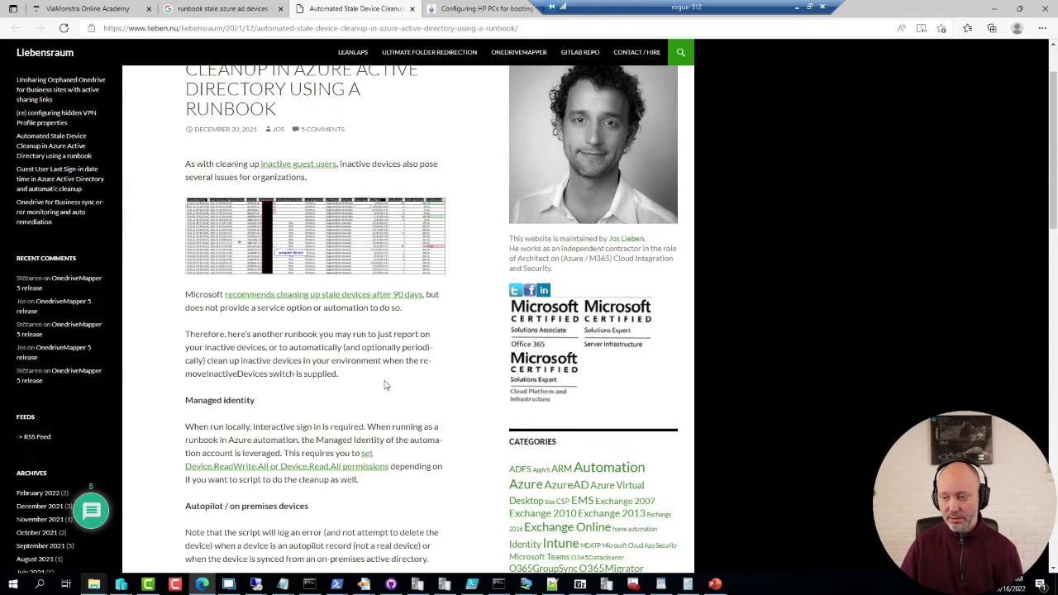
scroll(355, 417, "down", 3)
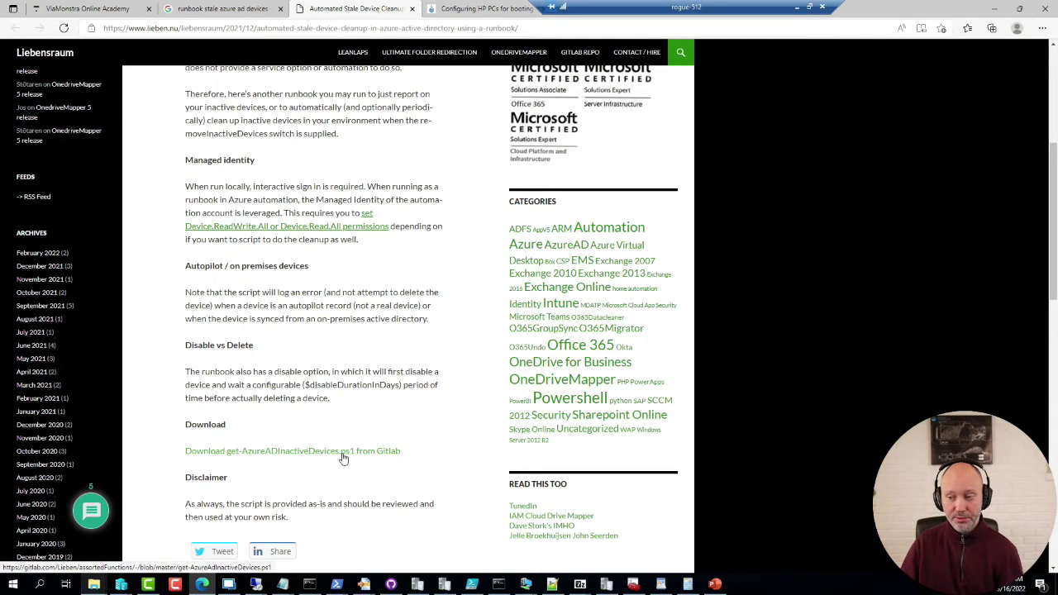
scroll(342, 459, "up", 4)
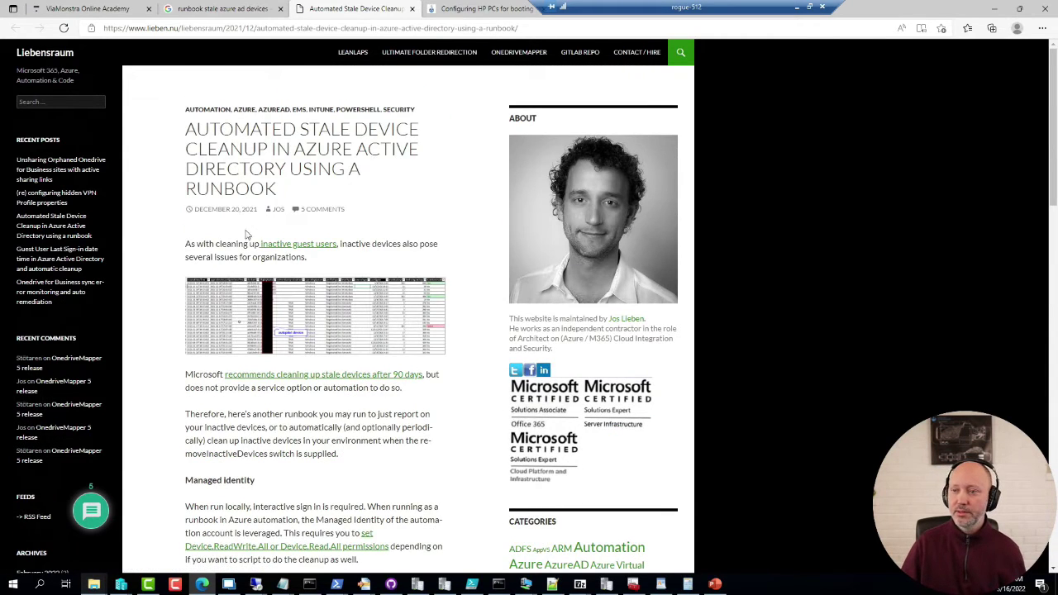
left_click(227, 8)
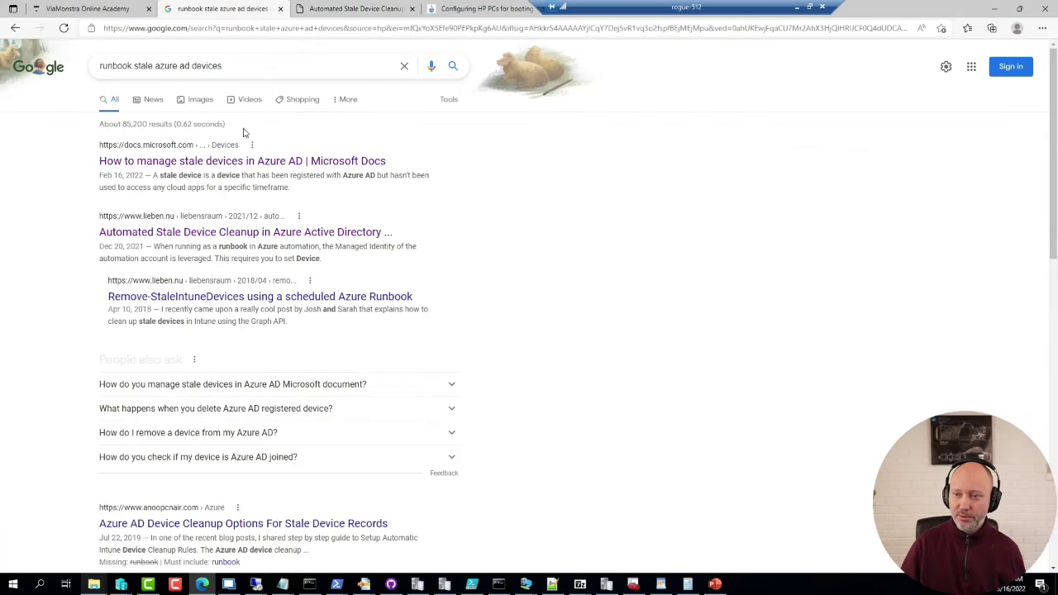
Step: Open the Microsoft Docs stale devices guide, then return to the lieben.nu article and select its title and address
left_click(463, 8)
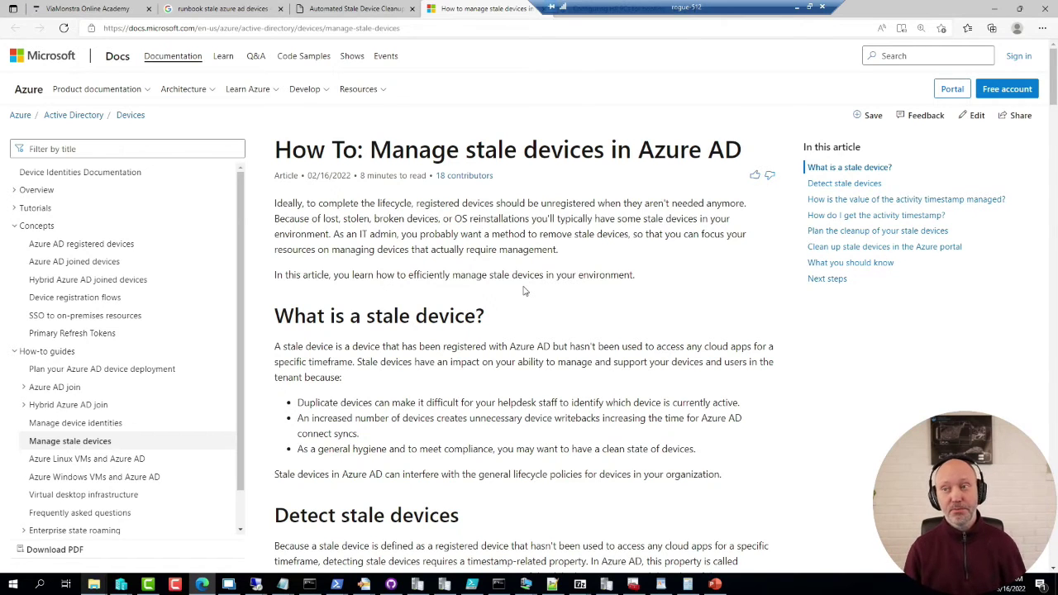
left_click(357, 8)
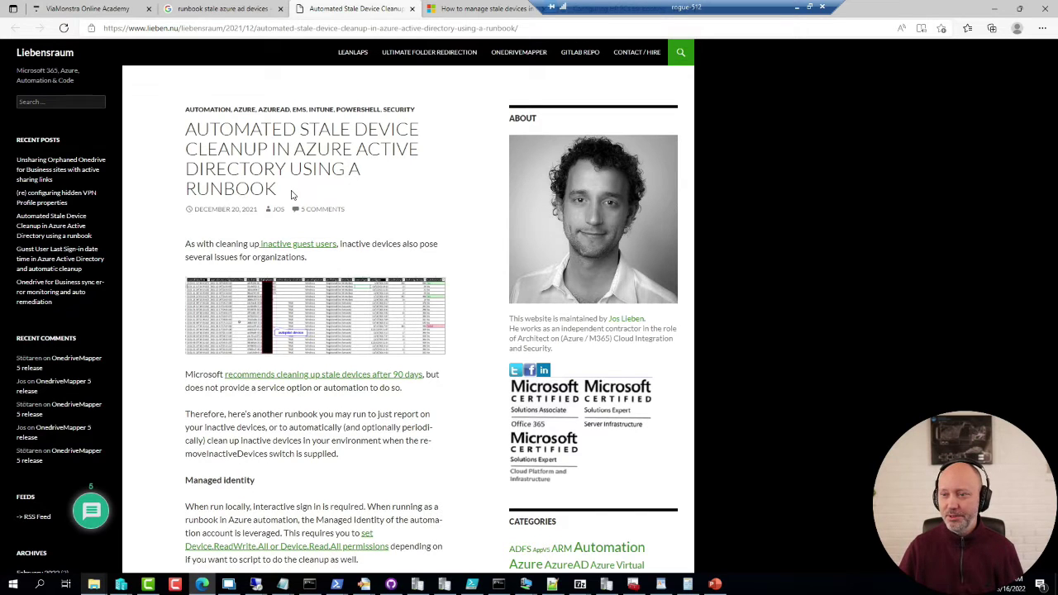
left_click_drag(291, 195, 170, 133)
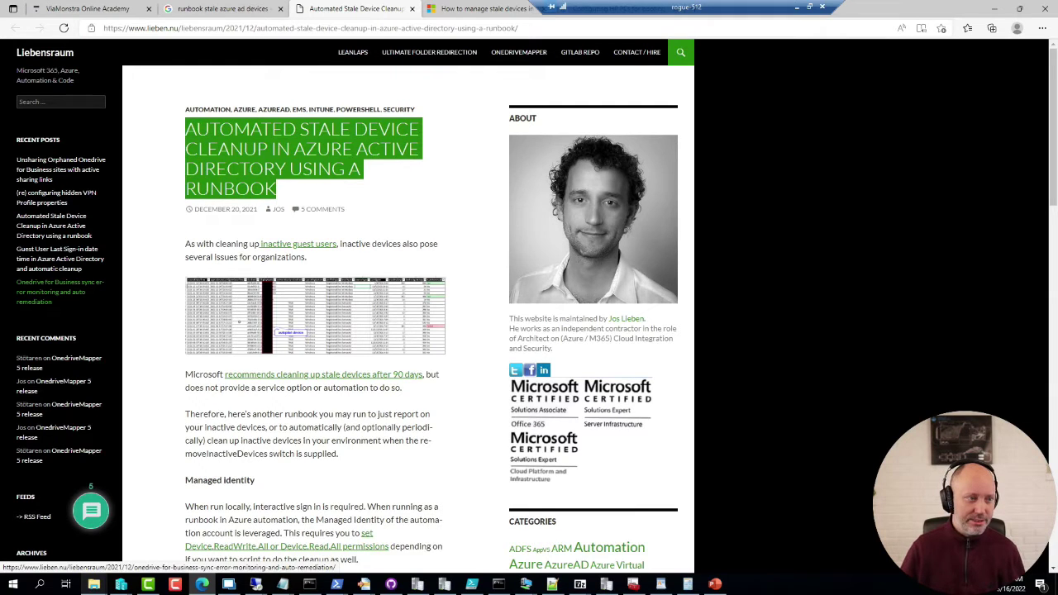
left_click(586, 32)
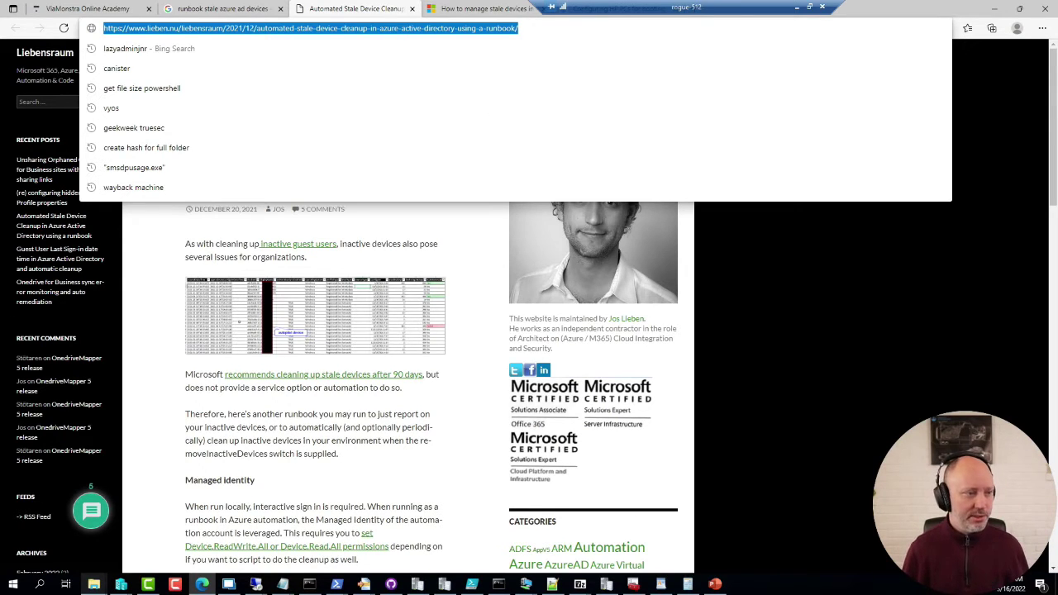
key("End")
Step: Paste the feedback.azure.com idea URL over the current address, load it, and select the idea's title
key("shift+Home")
type("https://feedback.azure.com/d365community/idea/e44d9056-e825-ec11-b6e6-000d3a4f06a4")
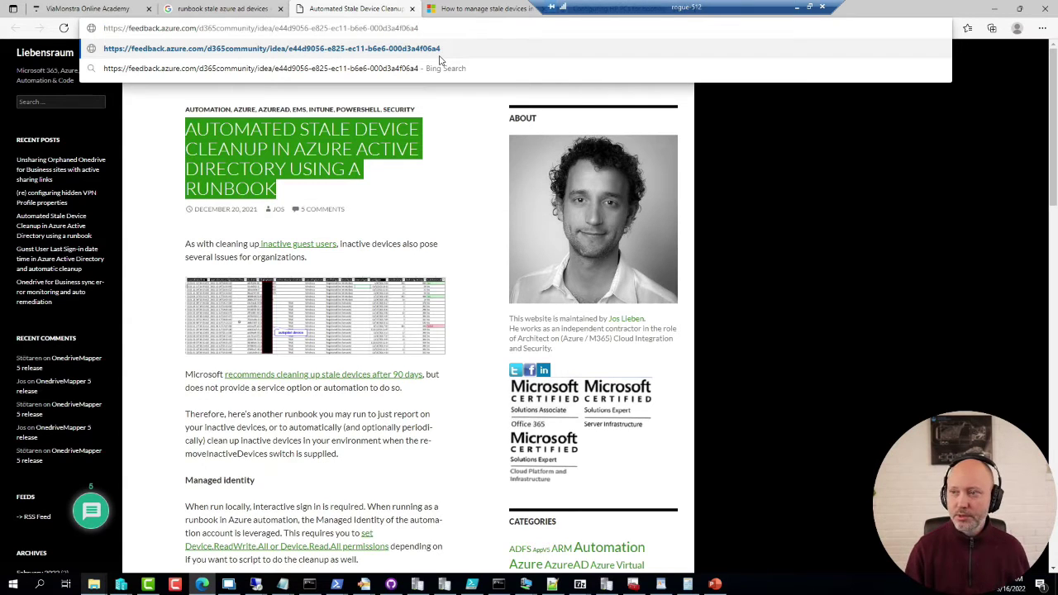
key("Return")
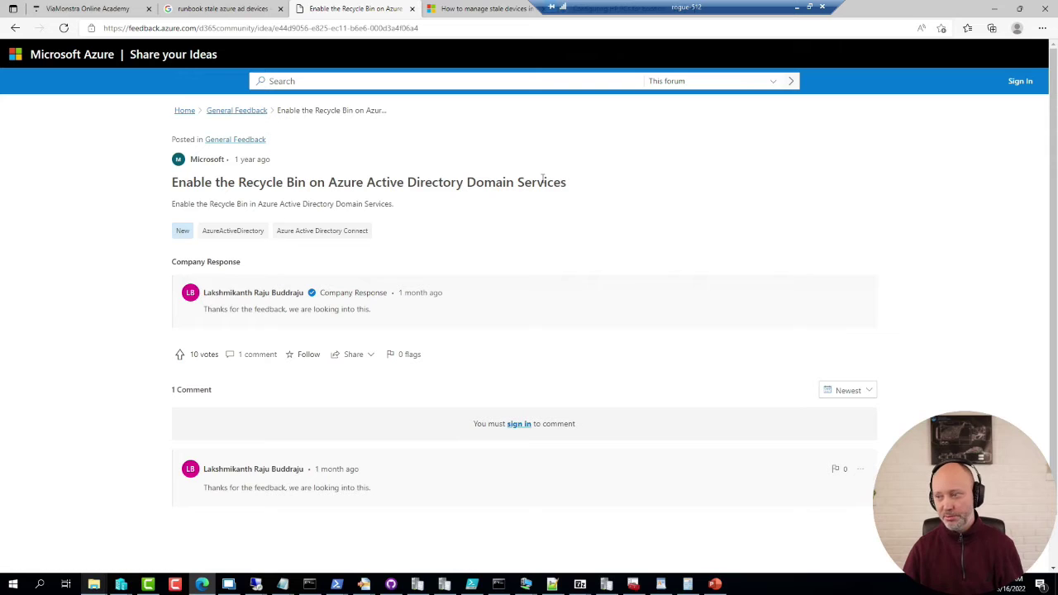
left_click_drag(567, 184, 173, 180)
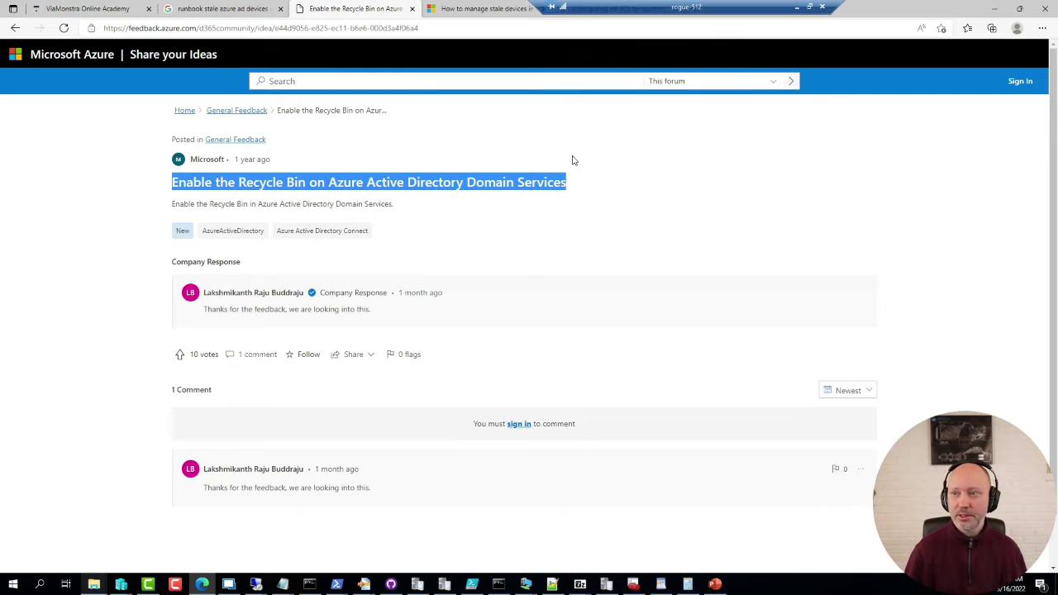
Step: Start entering the ViaMonstra Academy office-hours-community-edition address in the address bar
left_click(435, 29)
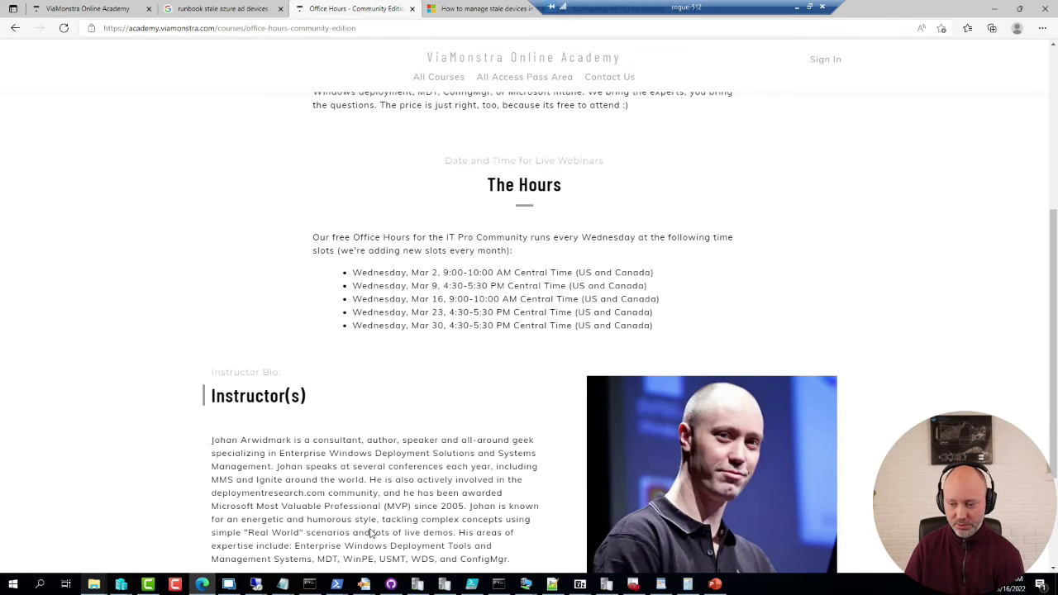
left_click(236, 585)
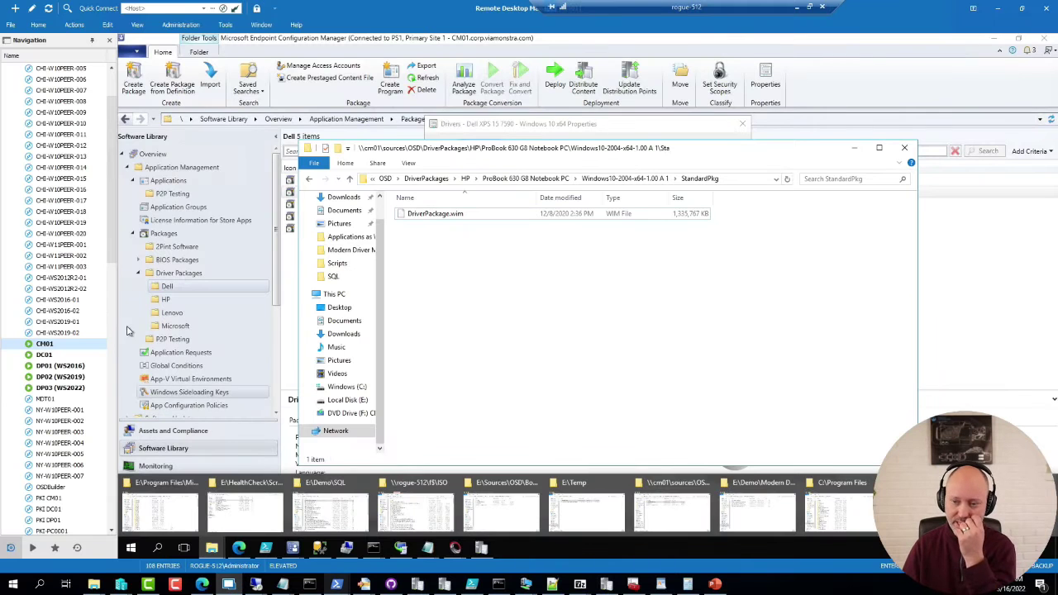
scroll(116, 321, "down", 7)
left_click_drag(118, 321, 129, 409)
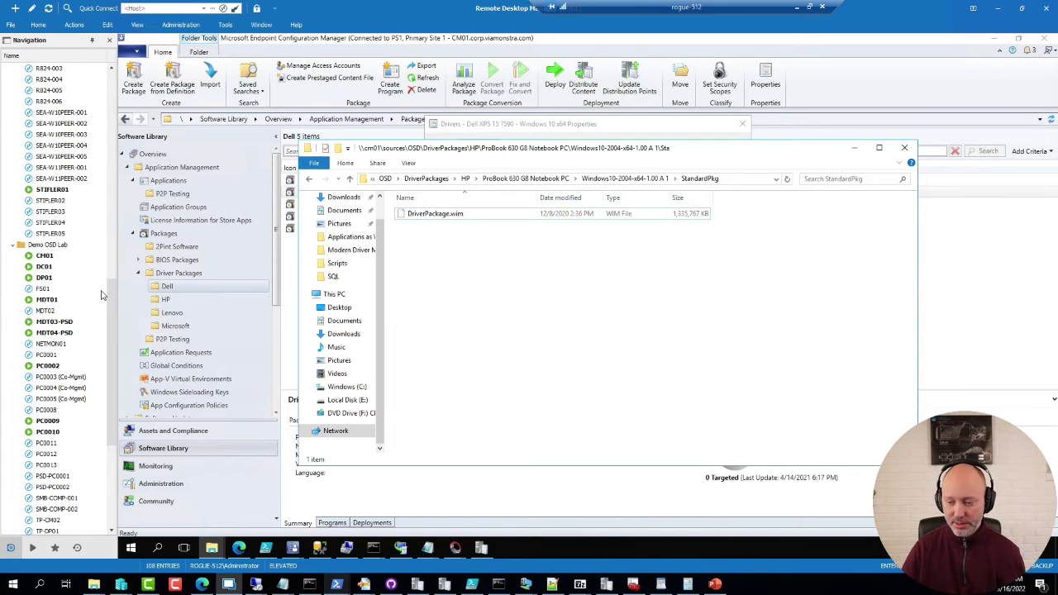
left_click(204, 585)
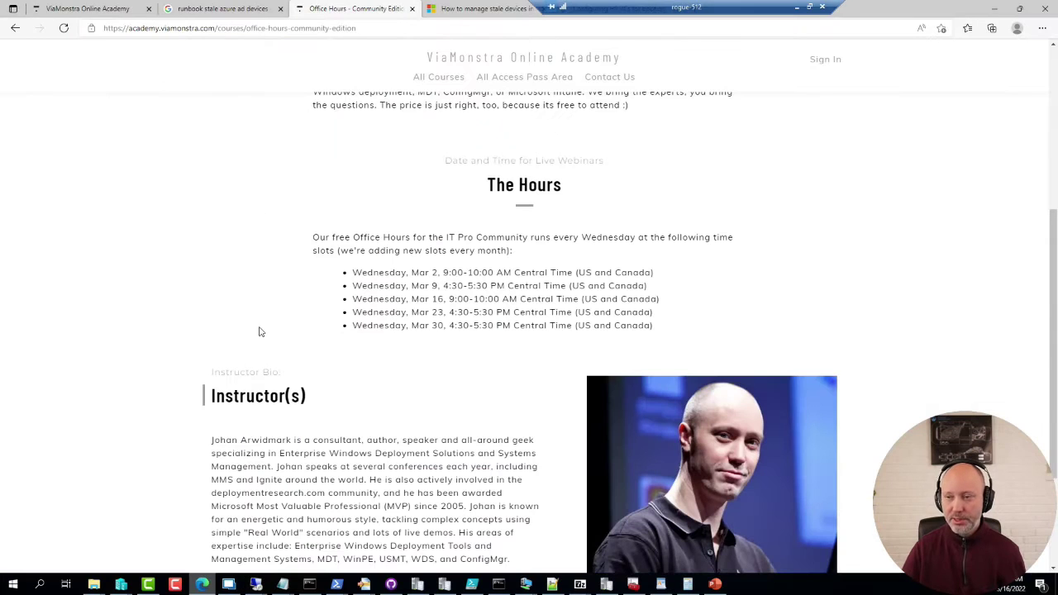
Step: Search Google for the author's name plus 'autopilot cleanup' and open the Cleanup Windows Autopilot registrations result in a new tab
left_click(220, 10)
triple_click(237, 70)
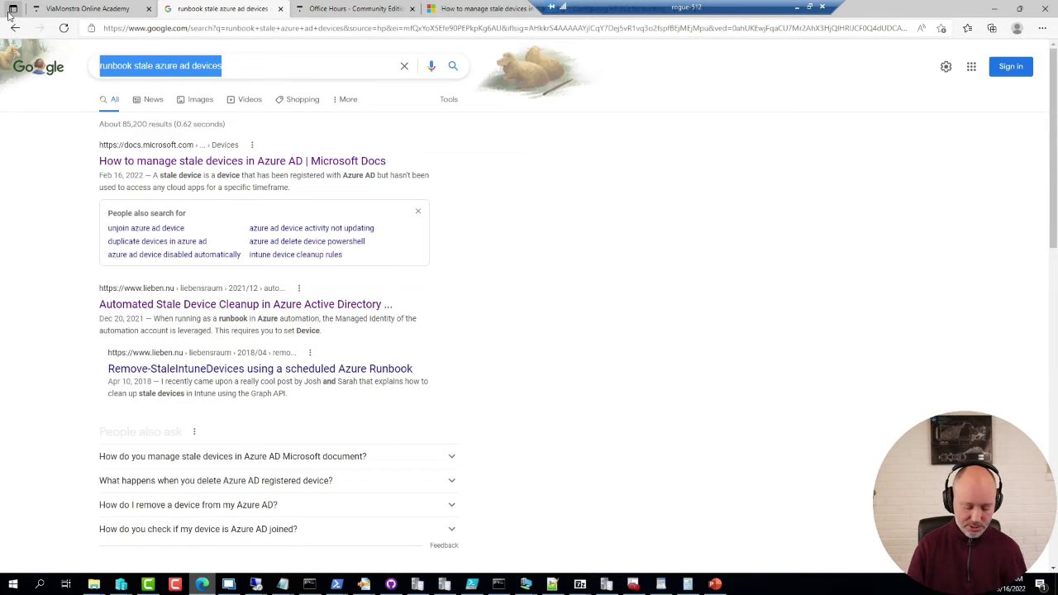
type("oli")
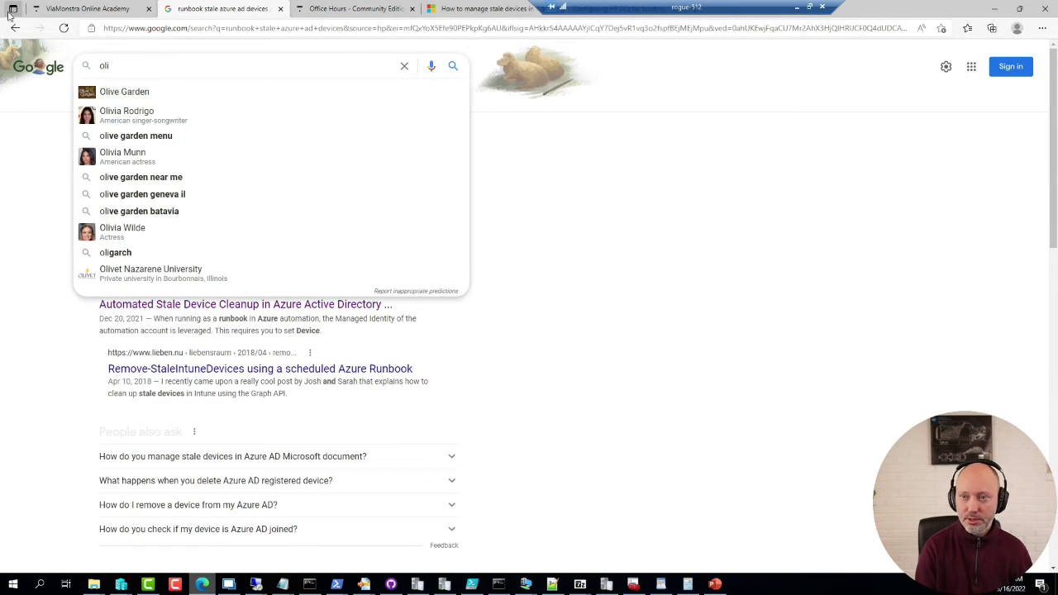
type("ver")
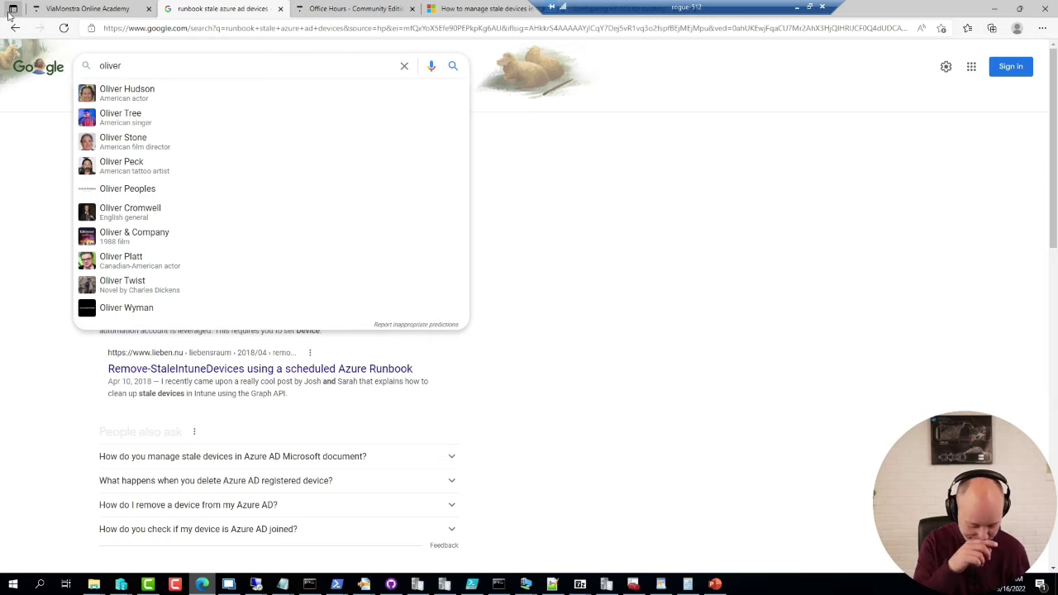
type(" kieselbach")
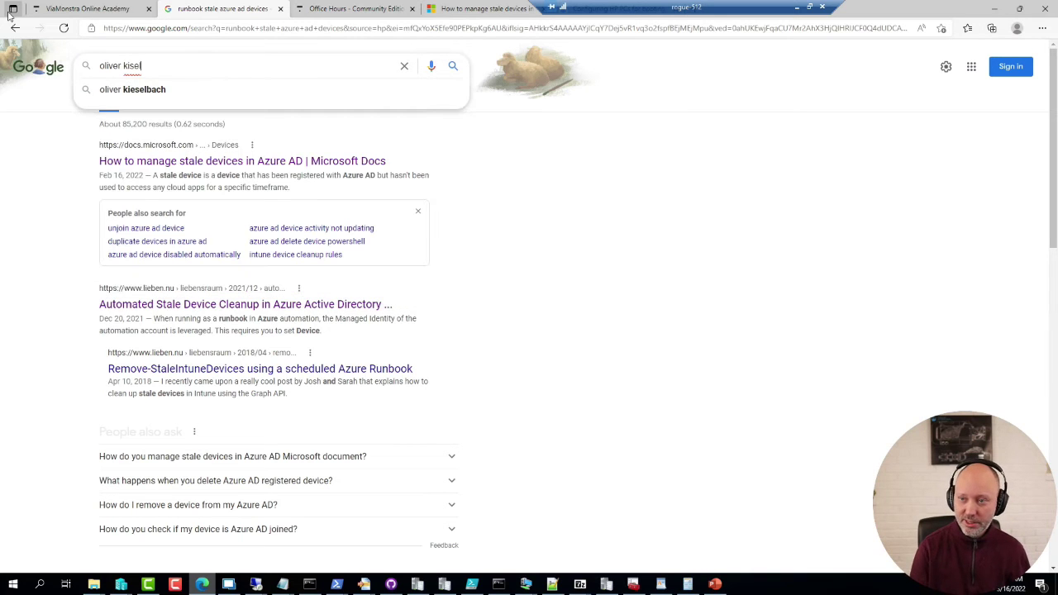
type(" au")
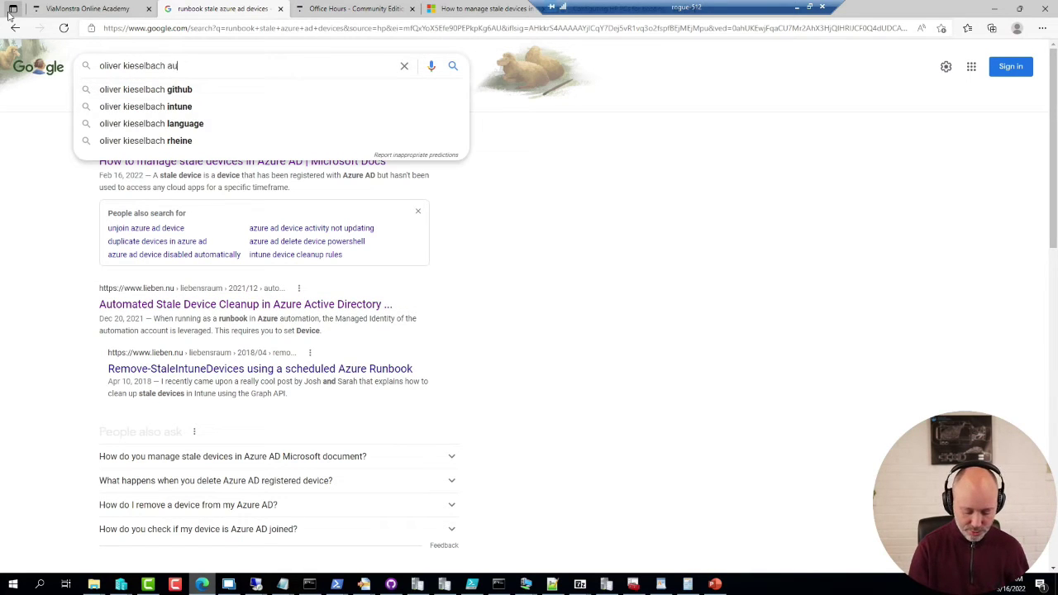
type("topilot cleanup")
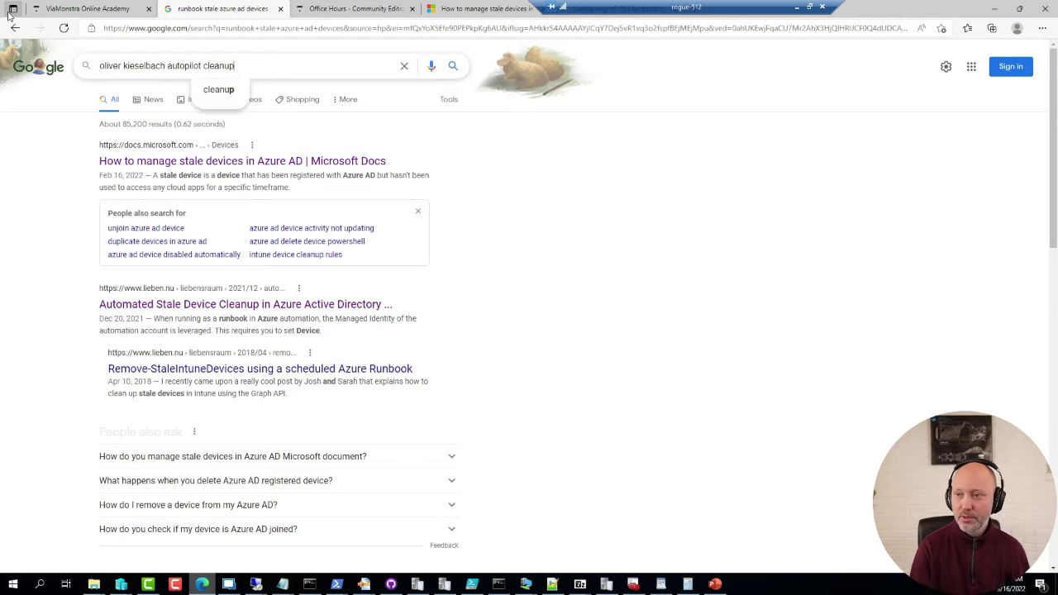
key("Return")
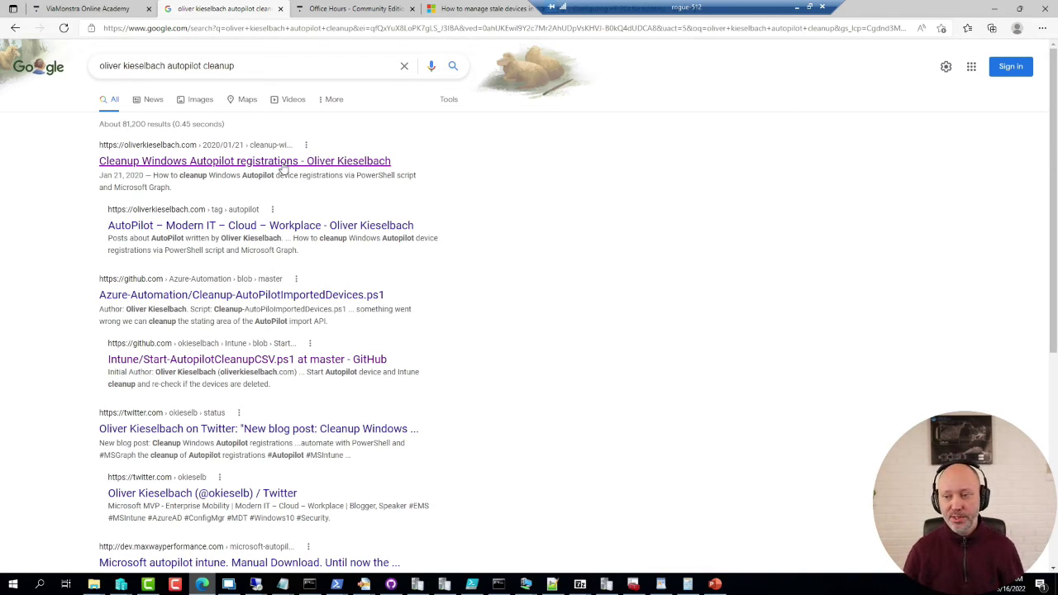
middle_click(281, 166)
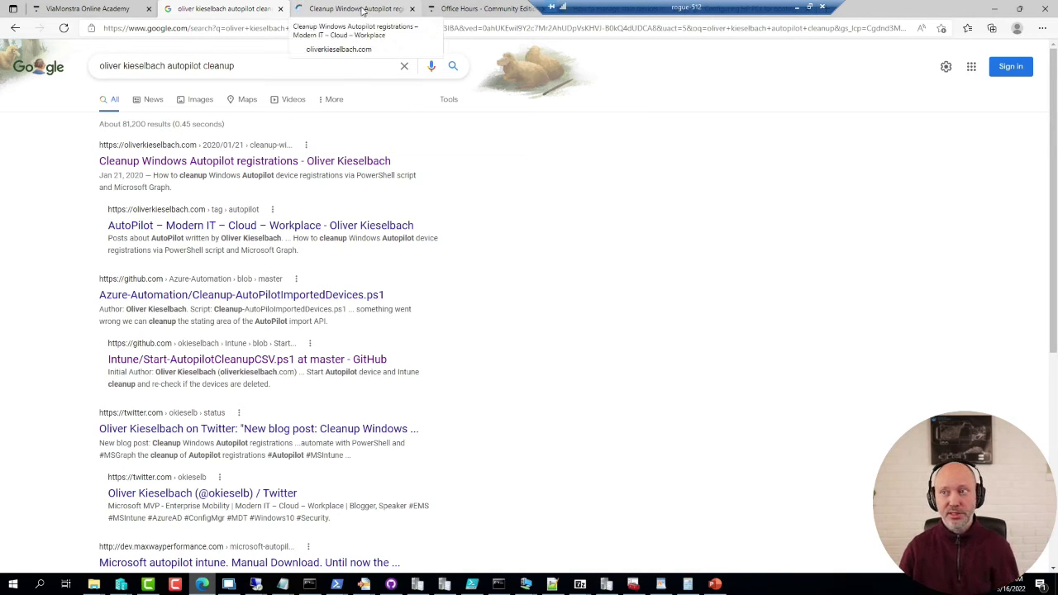
Step: Review the Cleanup Windows Autopilot registrations article, highlight its heading and address, then return to Google results
left_click(360, 10)
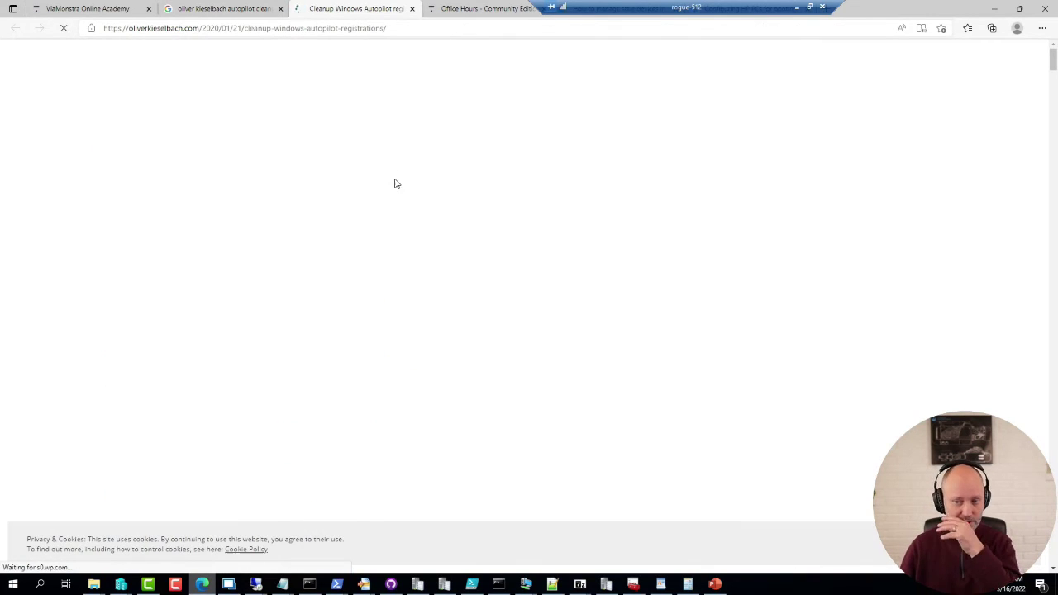
scroll(484, 265, "down", 3)
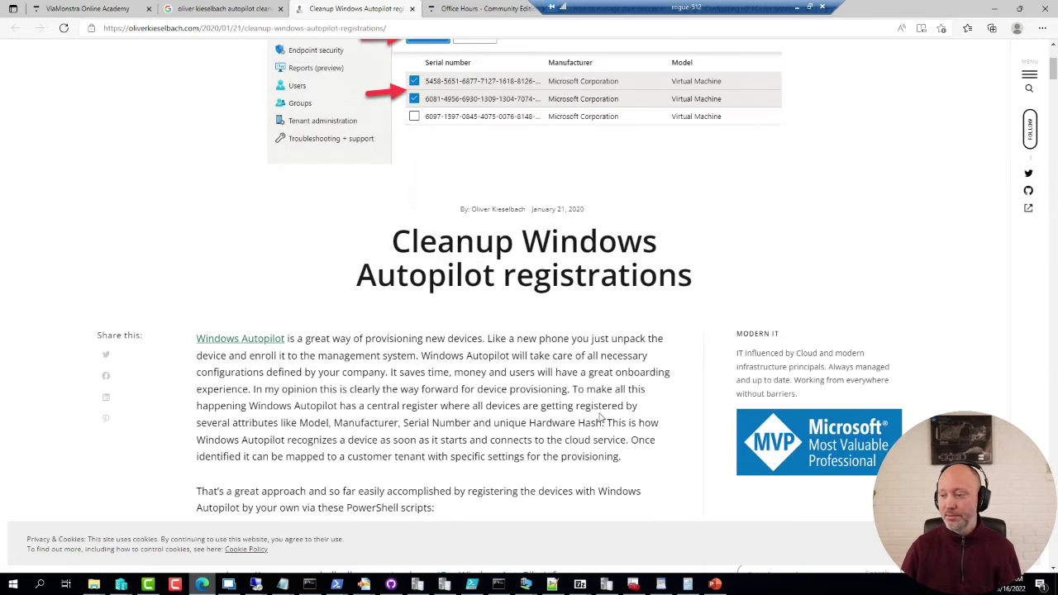
left_click_drag(397, 224, 716, 291)
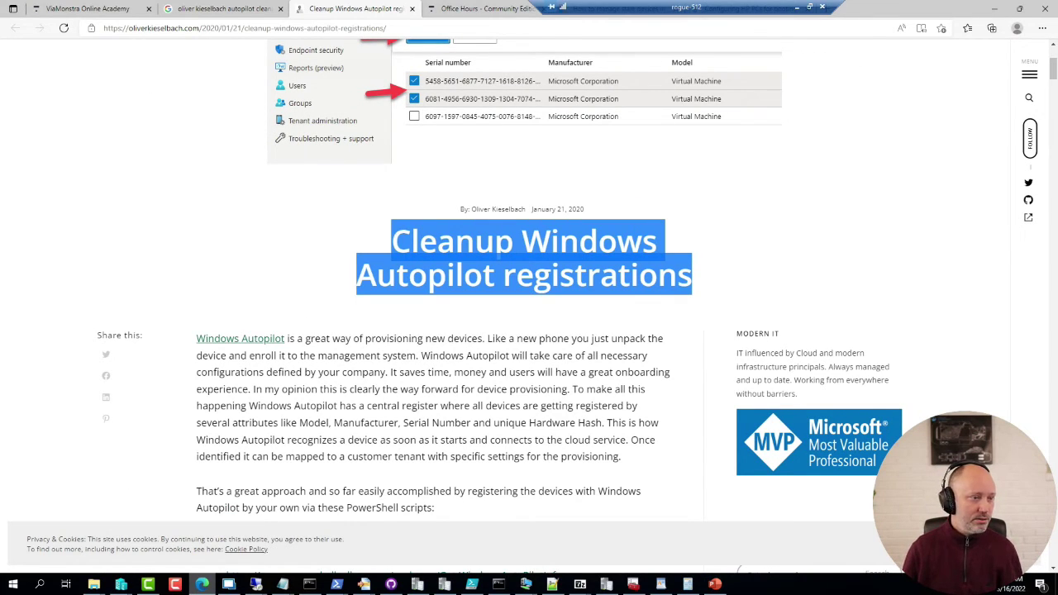
left_click(412, 30)
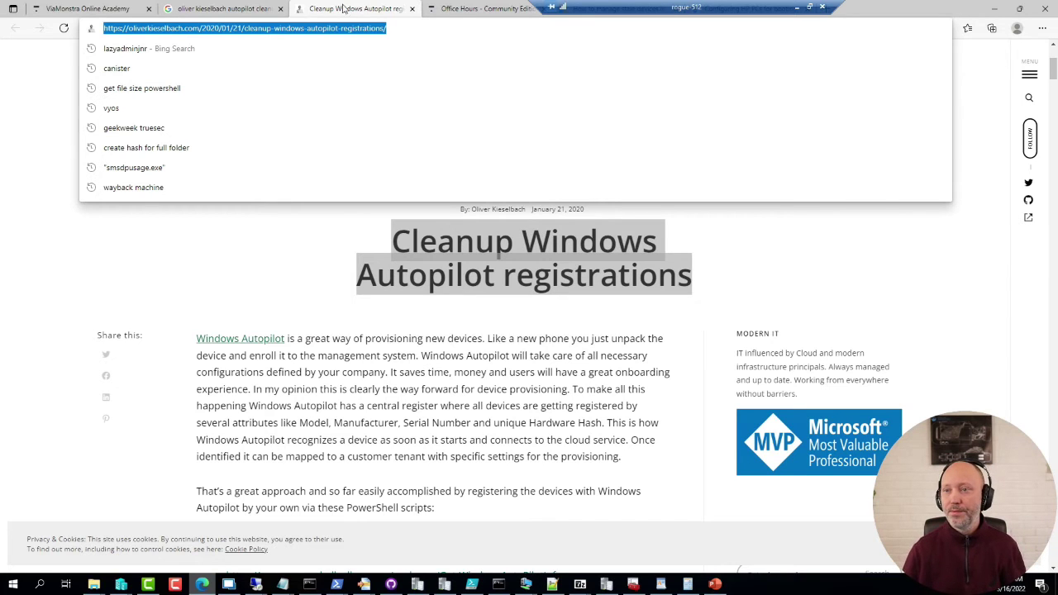
left_click(252, 11)
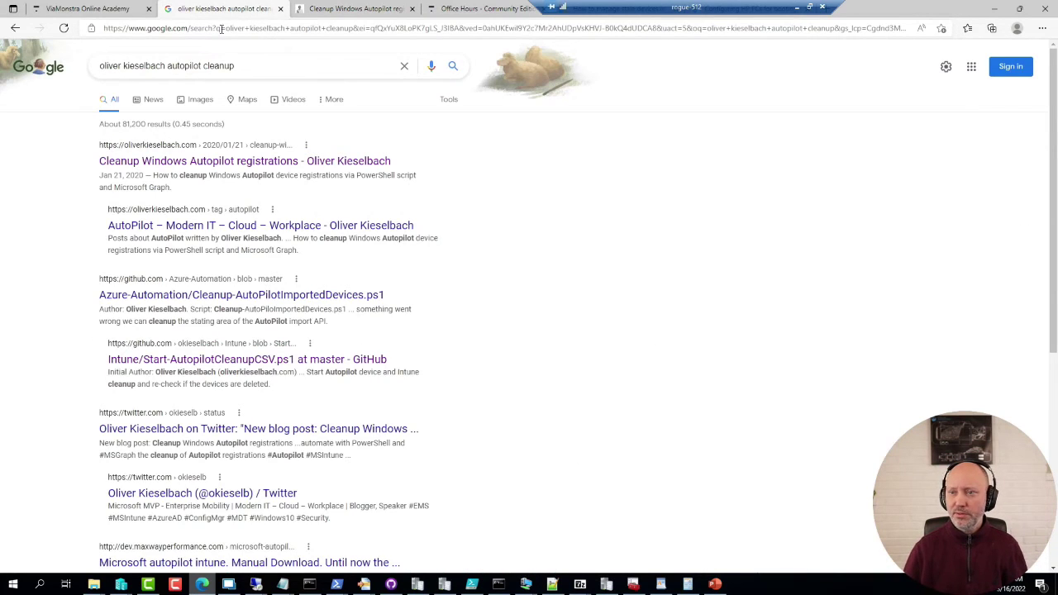
Step: Search for another author's name with 'autopilot nuke', then rerun the query without the word 'gallery'
left_click_drag(248, 65, 99, 66)
type("alex sem")
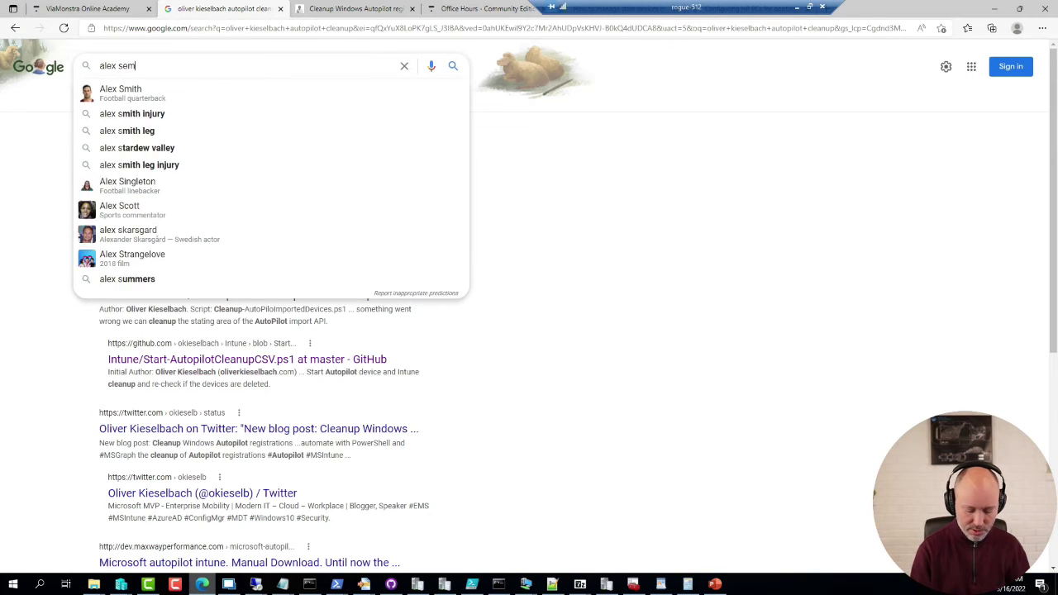
type("ibratov")
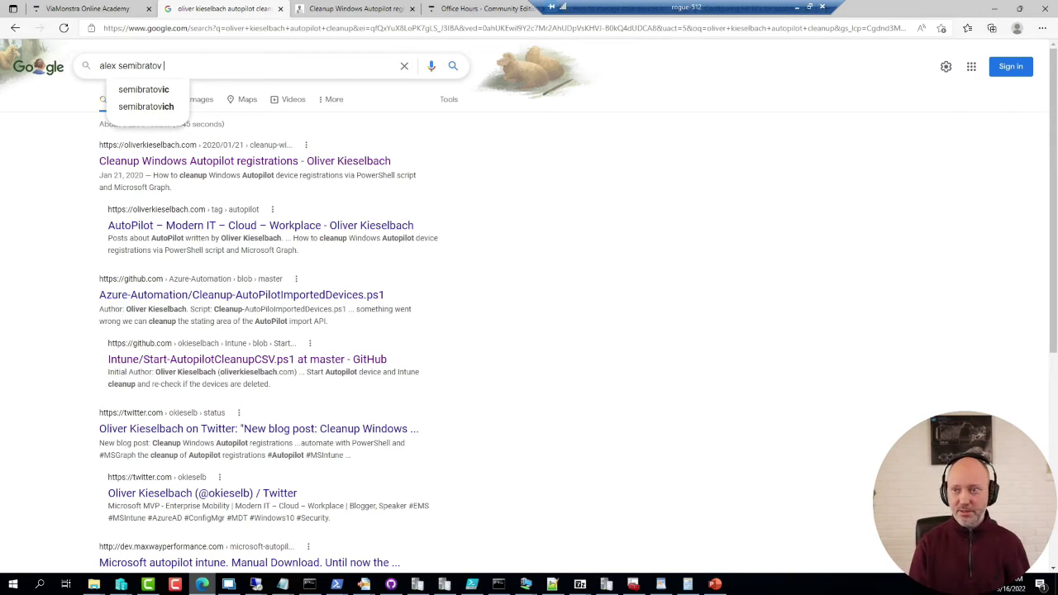
key("Escape")
type("autopilot")
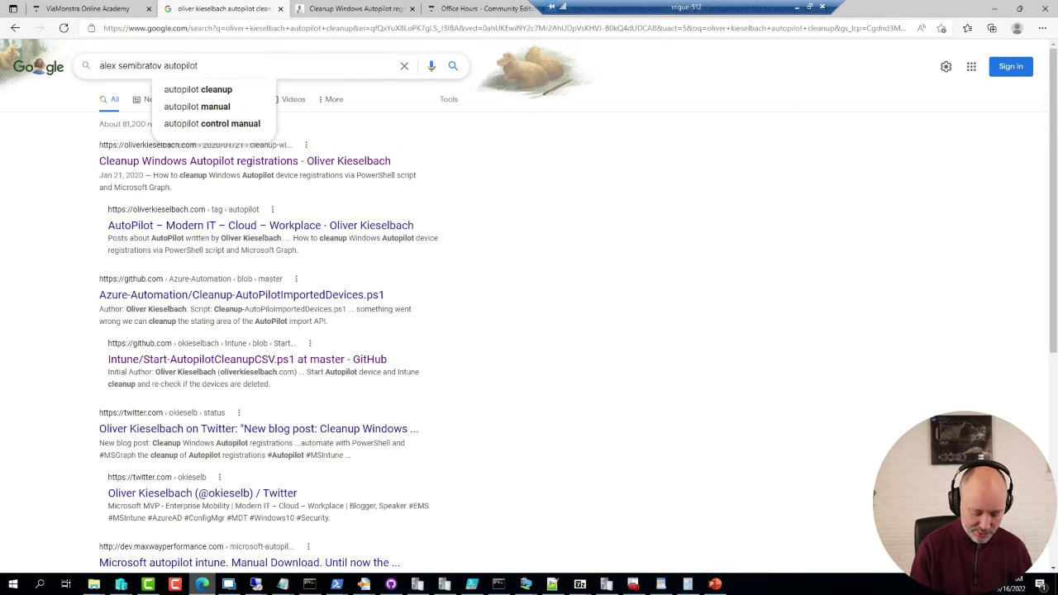
type(" nuke gallery")
key("Return")
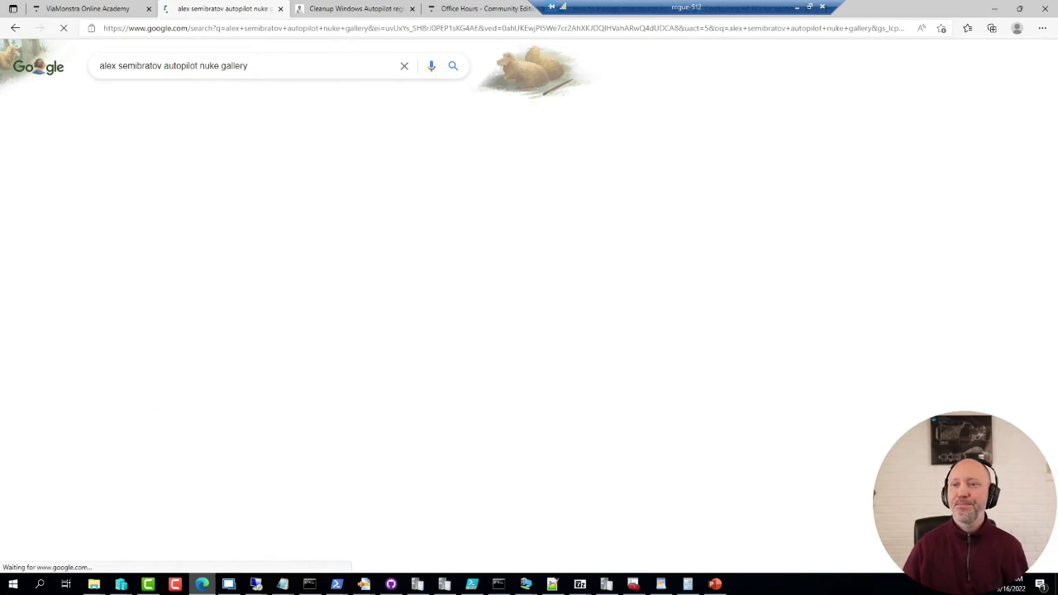
double_click(240, 70)
key("BackSpace")
key("Return")
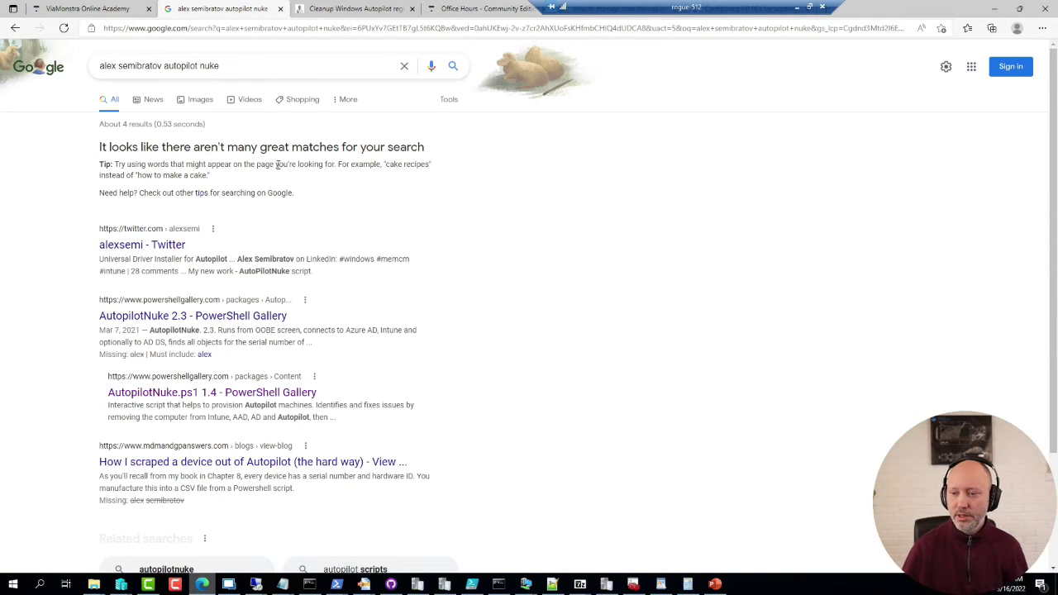
Step: Open the AutopilotNuke 2.3 PowerShell Gallery page, scroll it, and select the package name and address
left_click(261, 320)
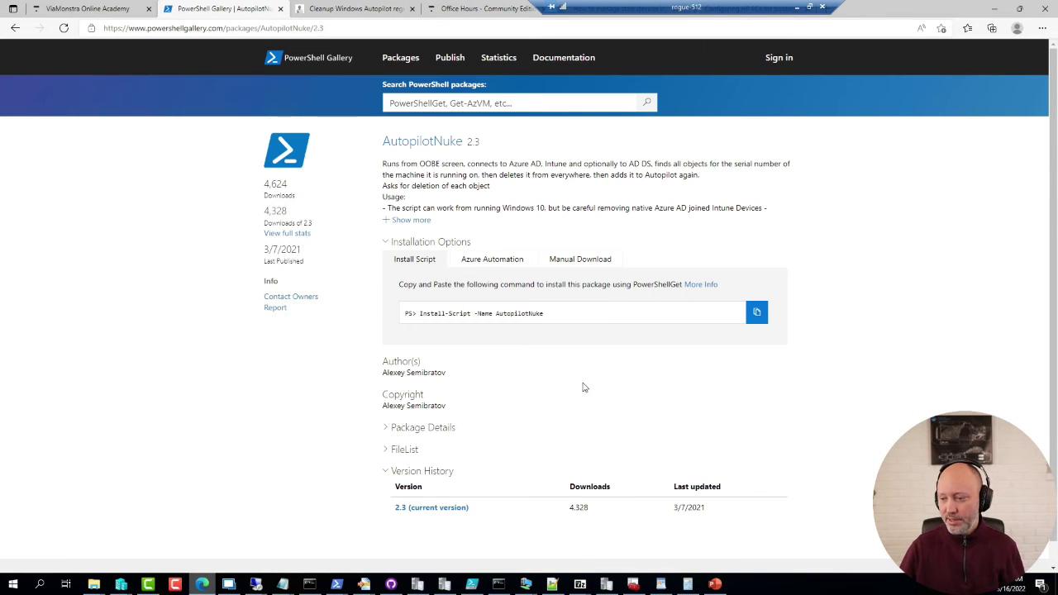
scroll(463, 347, "down", 1)
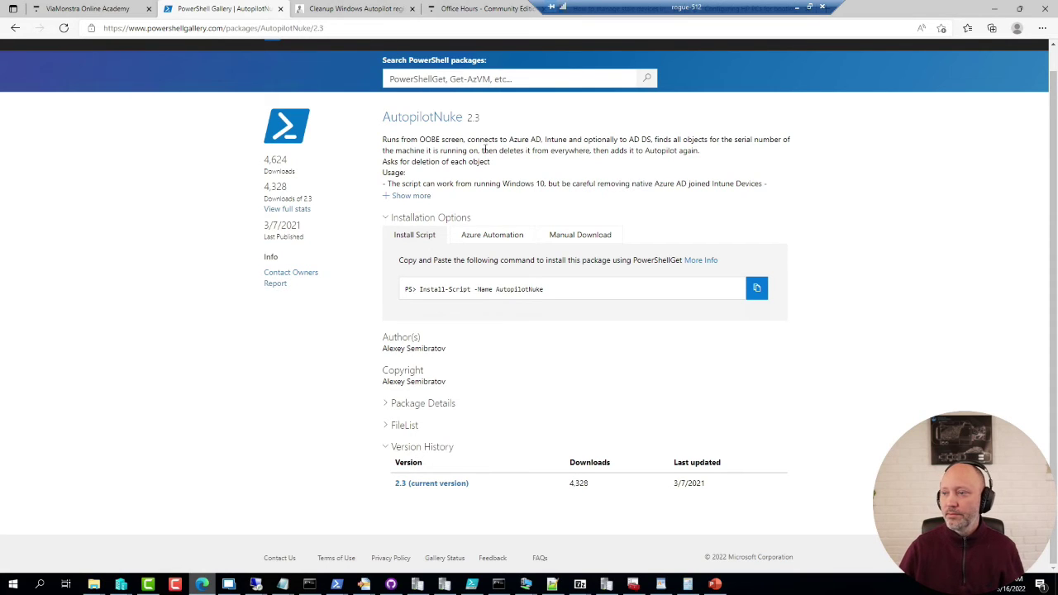
left_click_drag(463, 117, 384, 114)
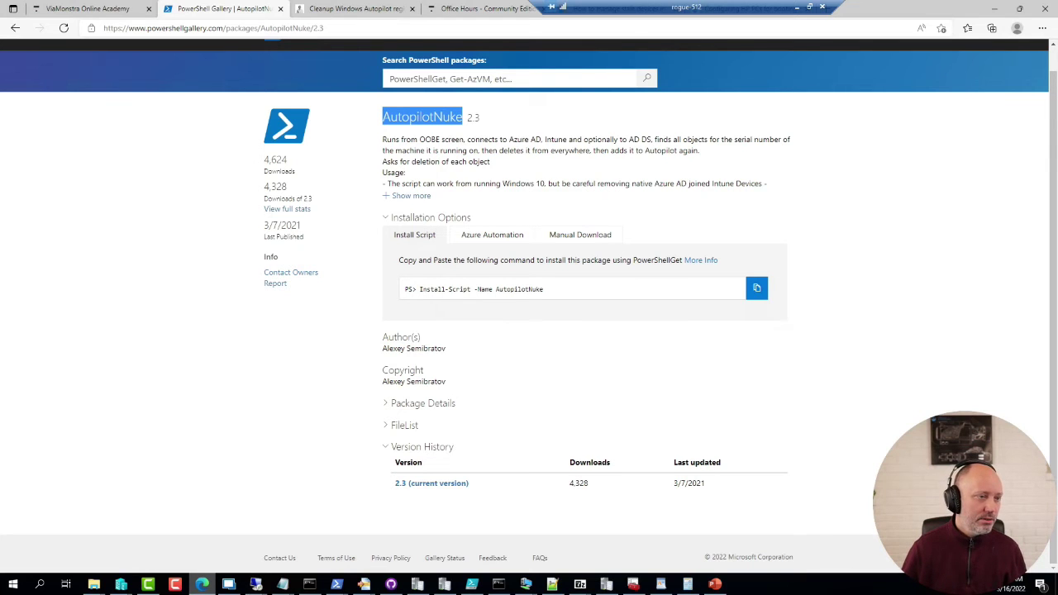
left_click(355, 30)
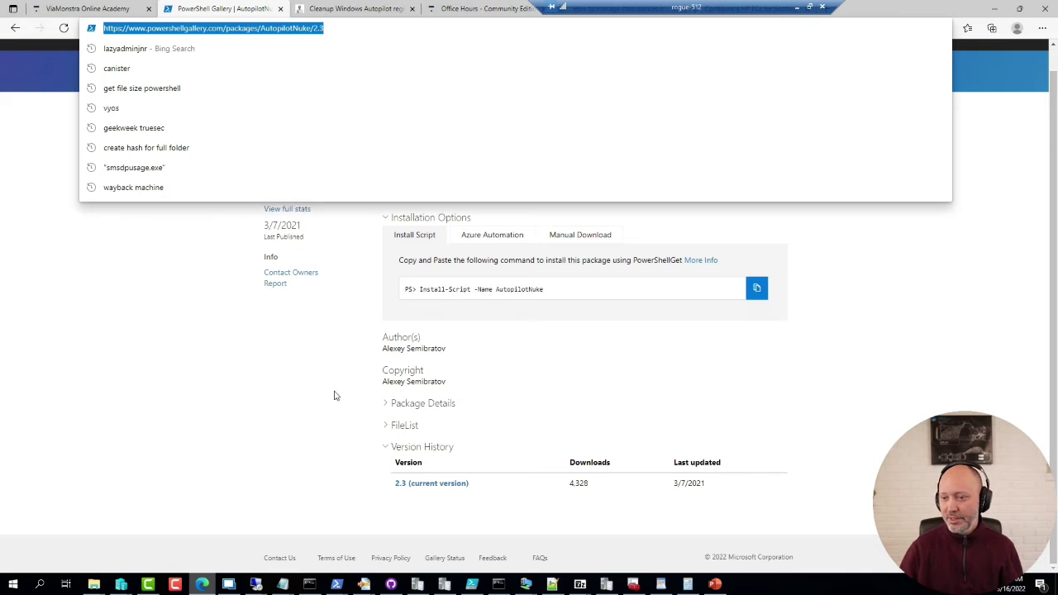
left_click(203, 376)
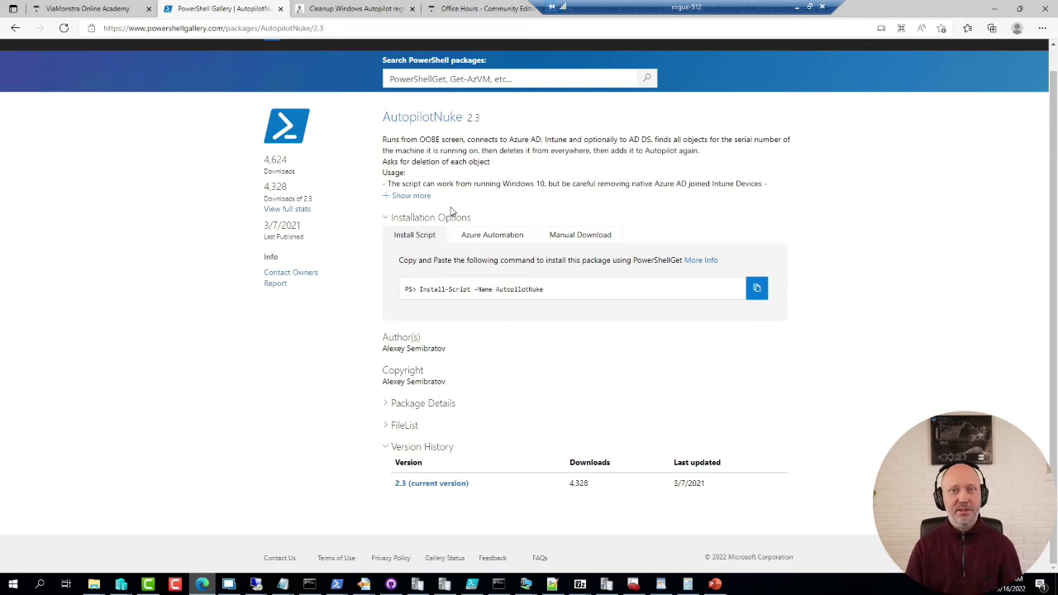
Step: Load portal.azure.com in the first tab, replacing the ViaMonstra Online Academy page
left_click(91, 9)
left_click(266, 33)
type("portal.azure.com")
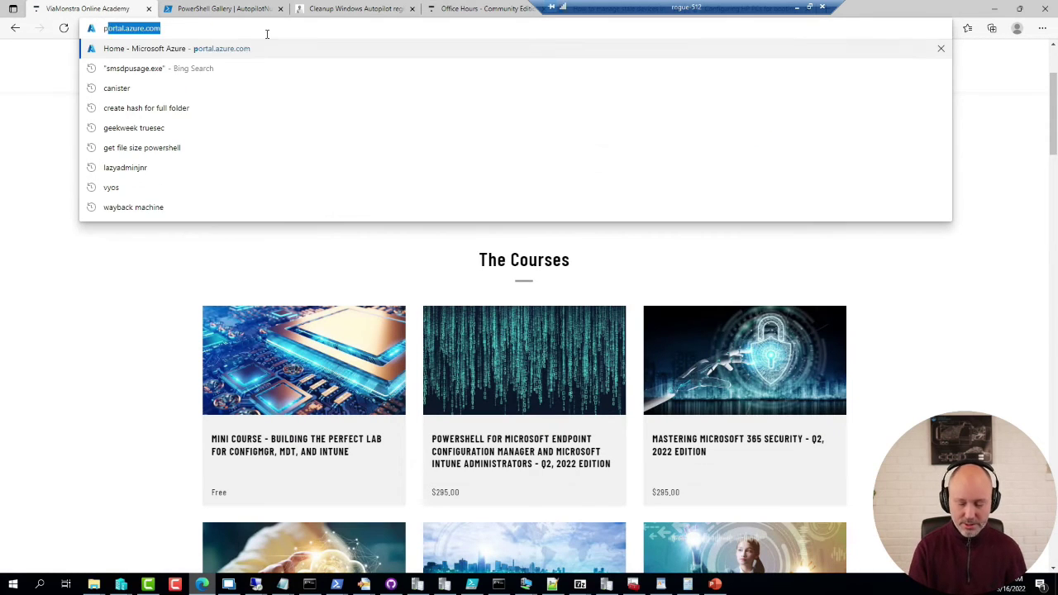
key("Return")
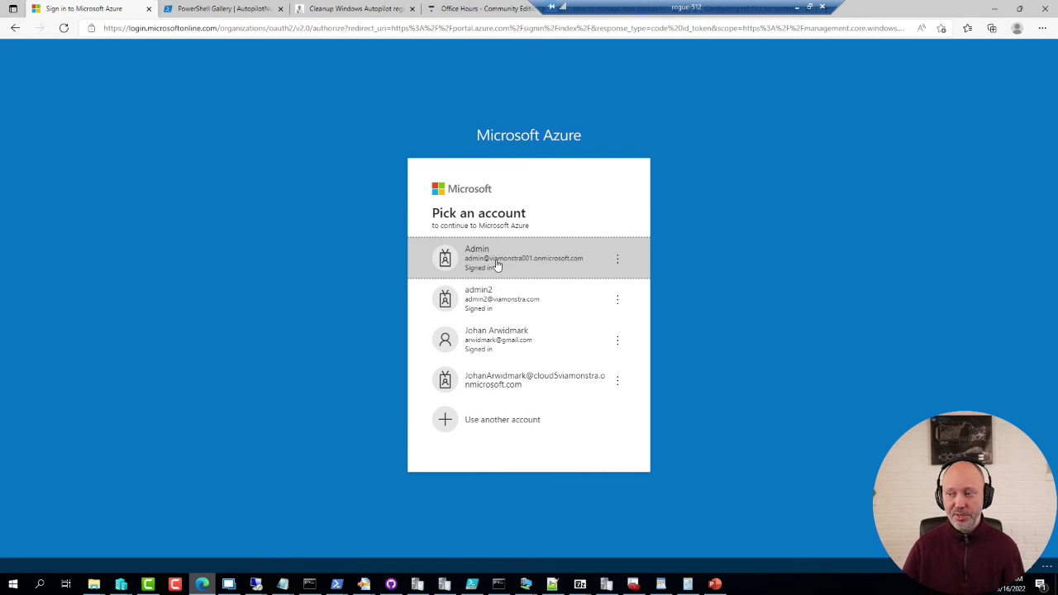
Step: Sign in with the Admin account, dismiss the Azure Advisor popup, and open App registrations
left_click(496, 263)
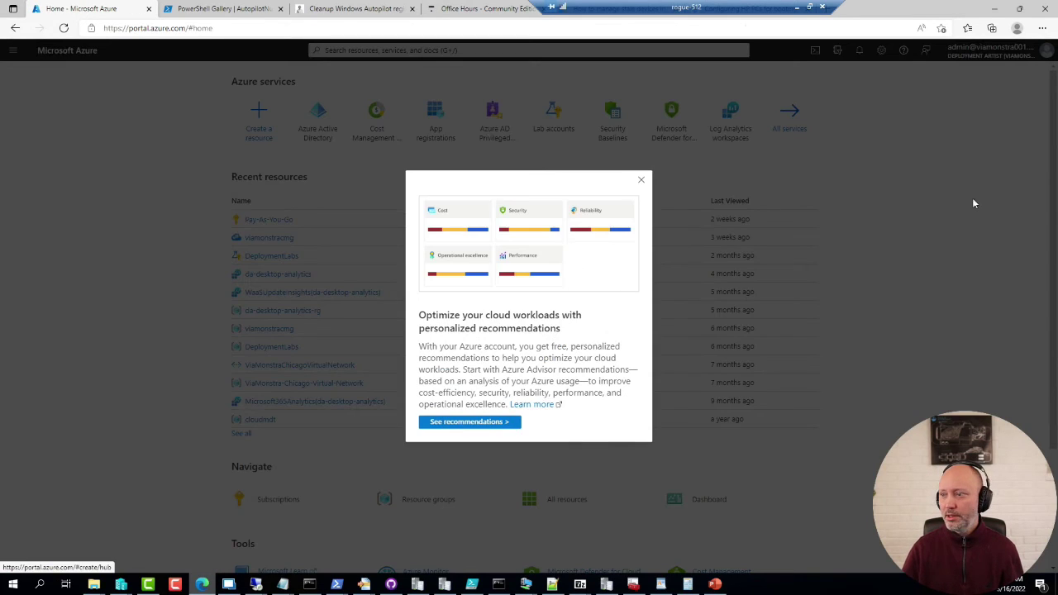
left_click(642, 180)
left_click(435, 124)
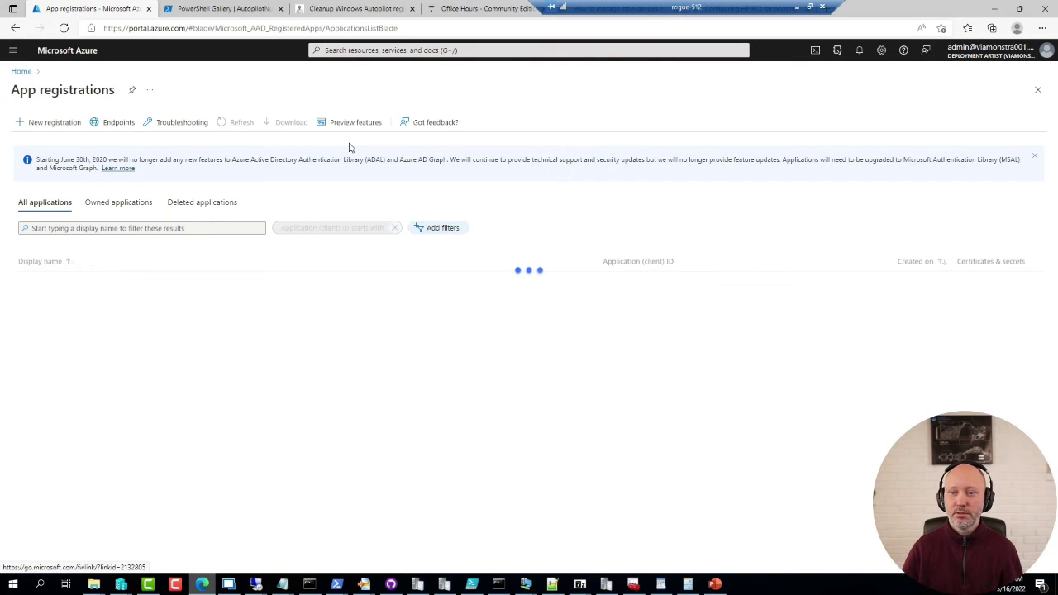
Step: From Owned applications, open ViaMonstra Intune Graph API and view its API permissions
left_click(118, 202)
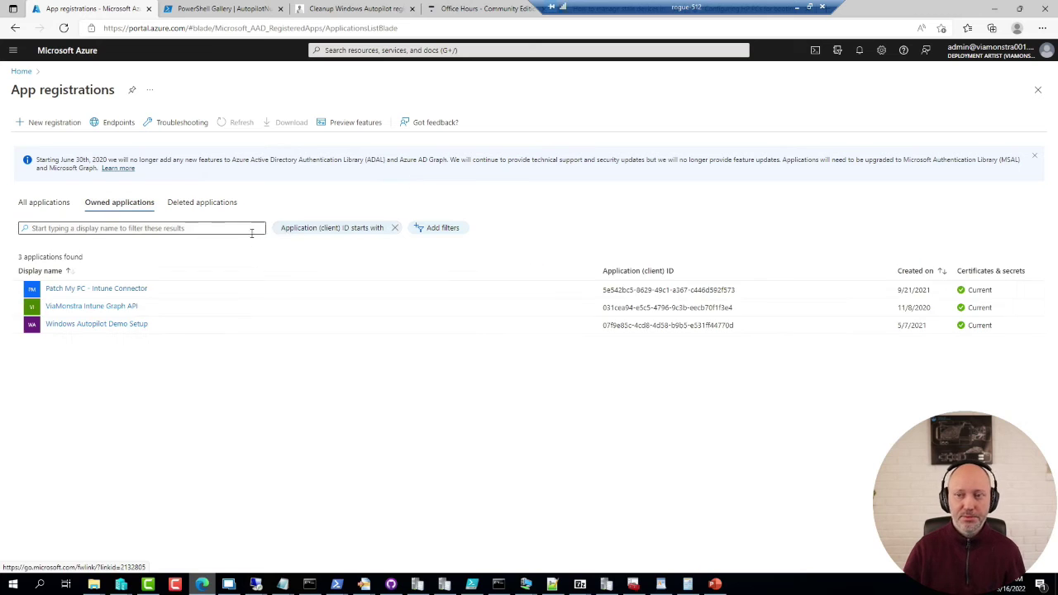
left_click(82, 310)
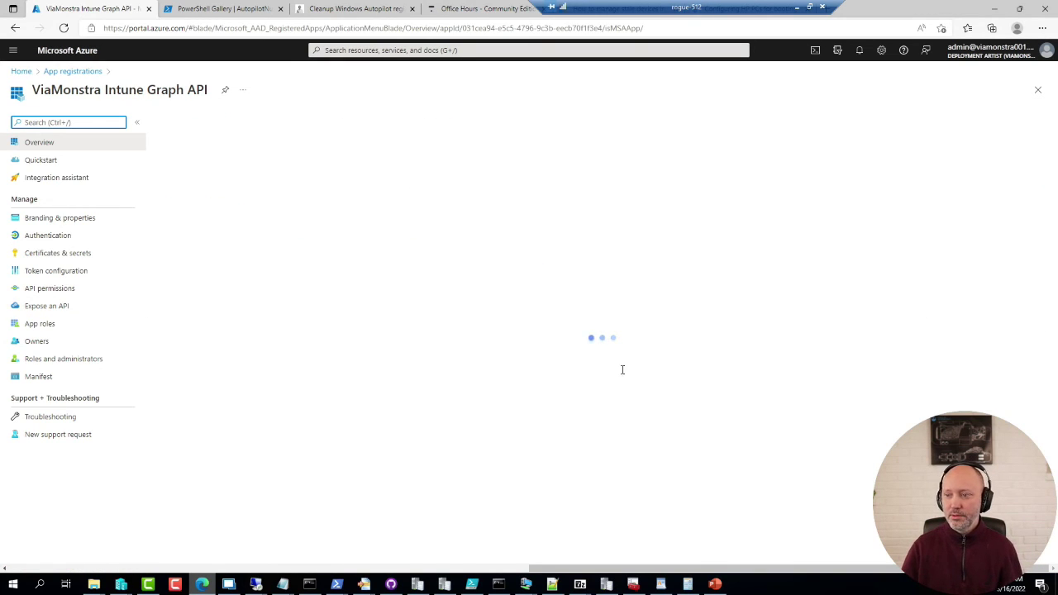
left_click(58, 289)
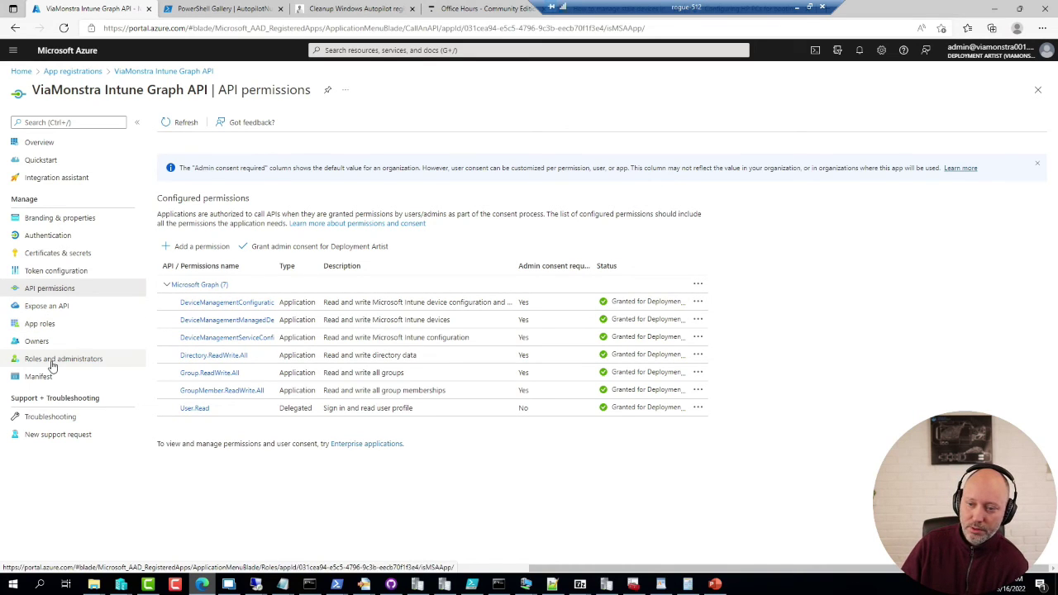
Step: Open the app's Roles and administrators page and briefly box the Cloud application administrator role
left_click(46, 332)
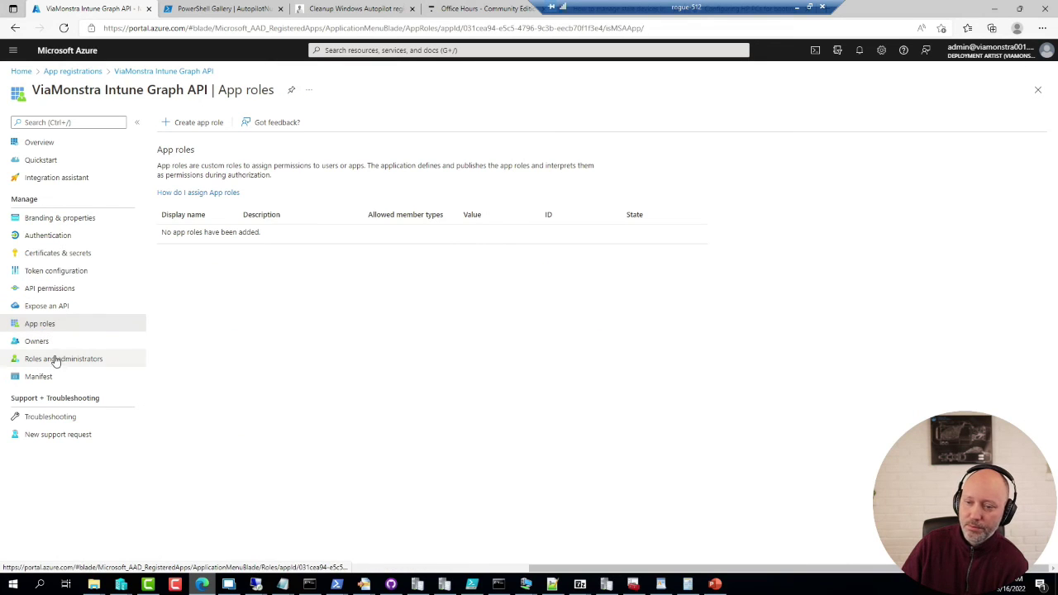
left_click(57, 361)
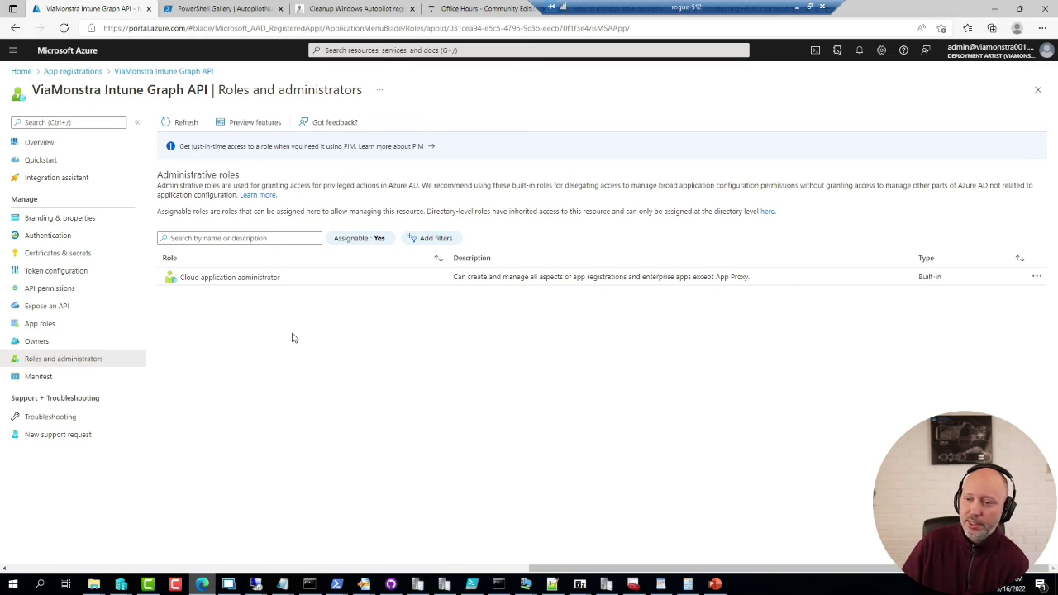
left_click_drag(149, 256, 343, 297)
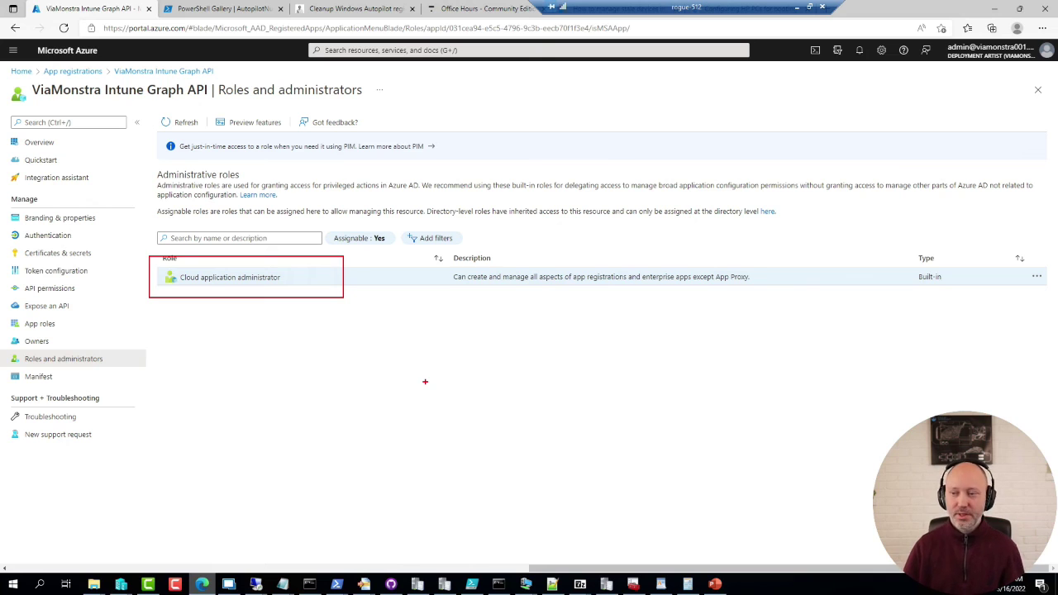
key("Escape")
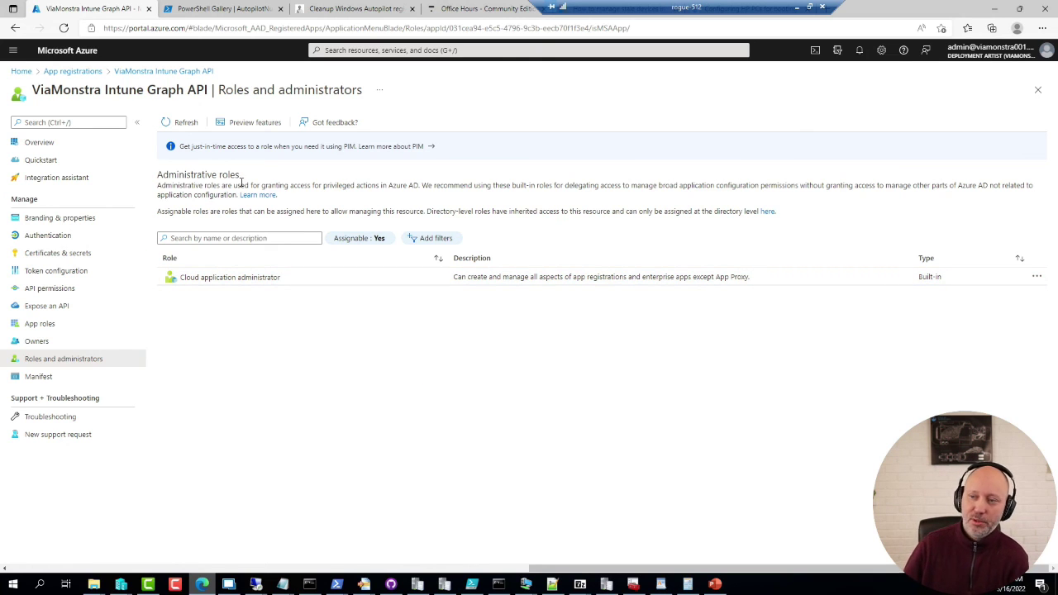